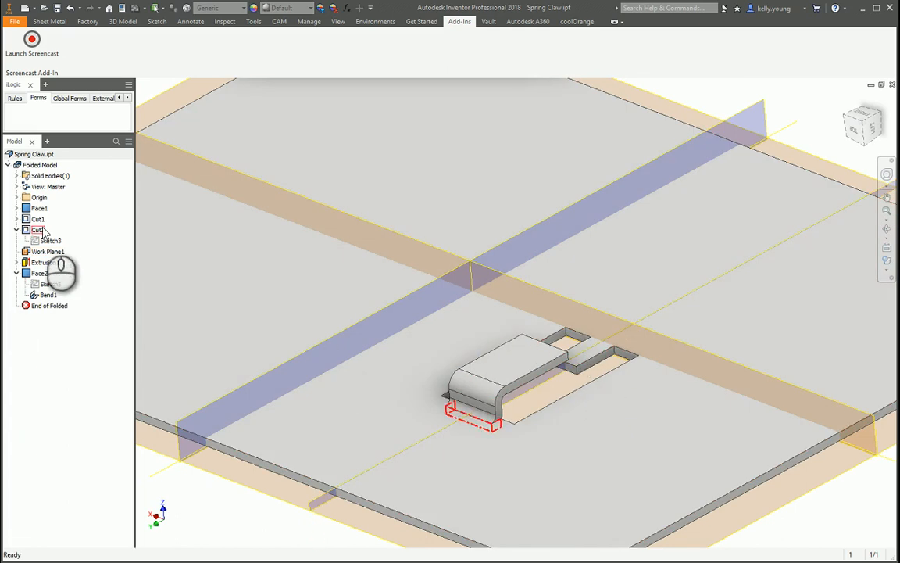
# Open the sketch of Cut1 and sketch a small rectangle about 0.217 by 0.054 in hanging from the large rectangle's lower edge.
pyautogui.click(17, 219)
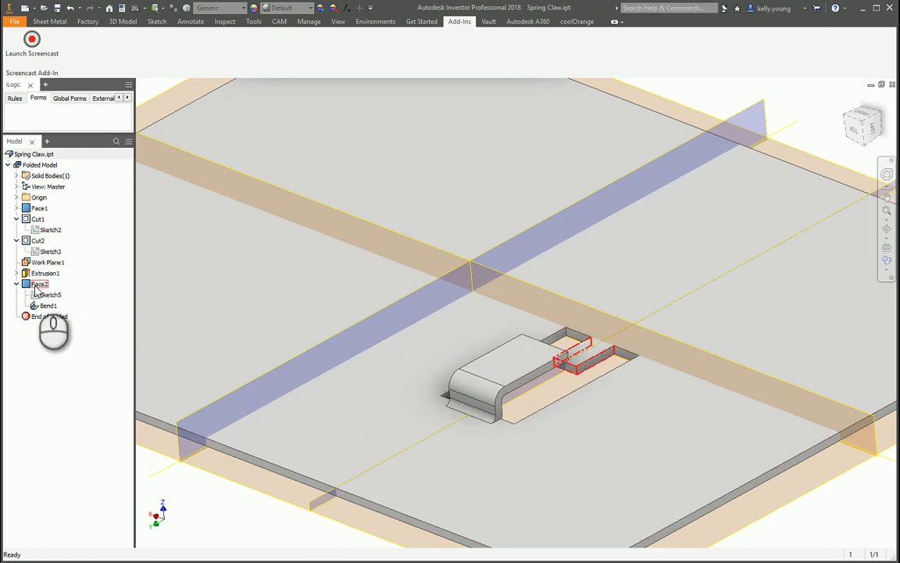
pyautogui.doubleClick(50, 230)
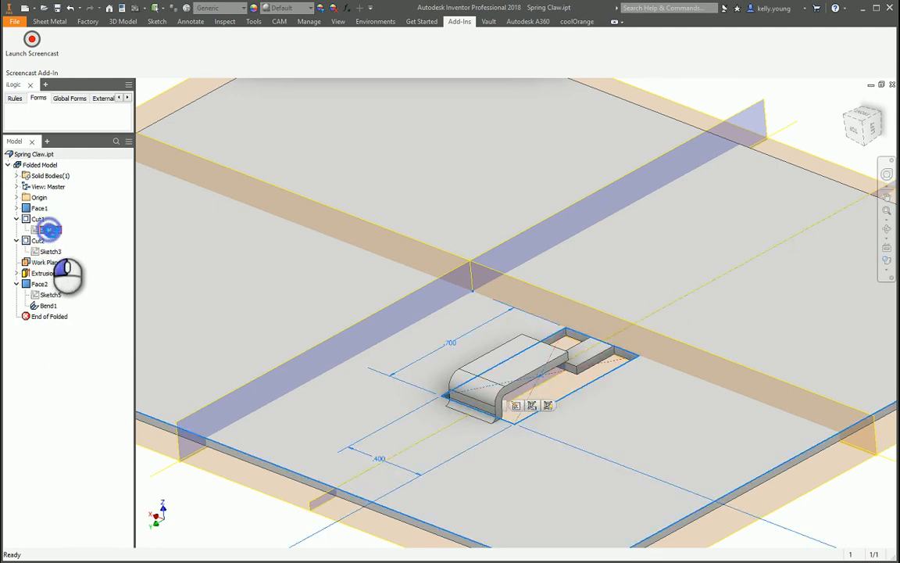
pyautogui.click(140, 47)
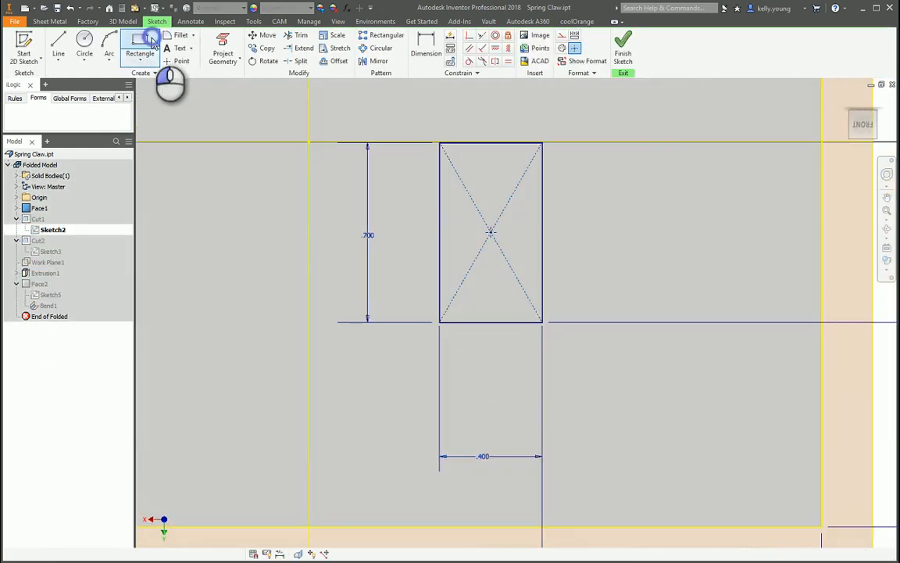
pyautogui.click(462, 323)
pyautogui.click(518, 336)
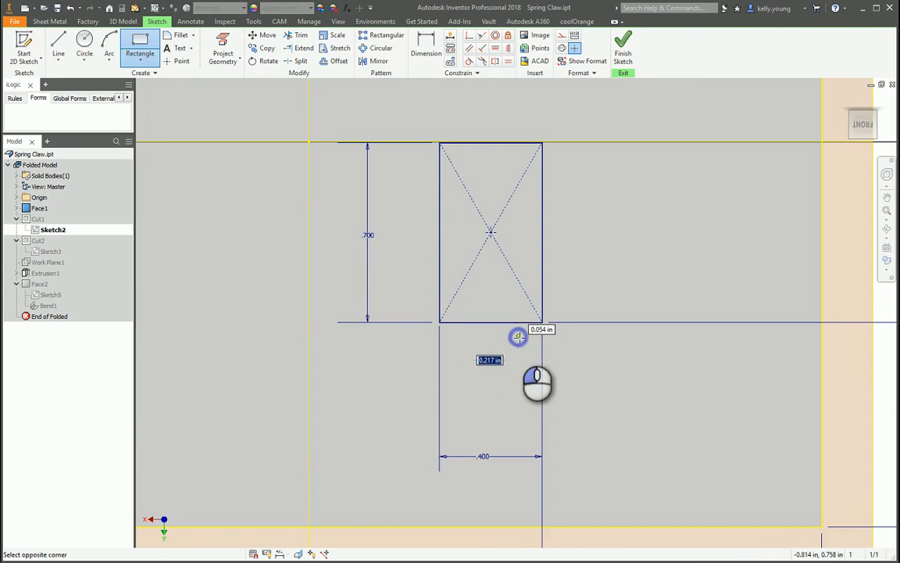
pyautogui.press('Escape')
# Constrain the small rectangle to the midpoint of the large rectangle's lower edge and set its width to 0.2 in.
pyautogui.click(469, 38)
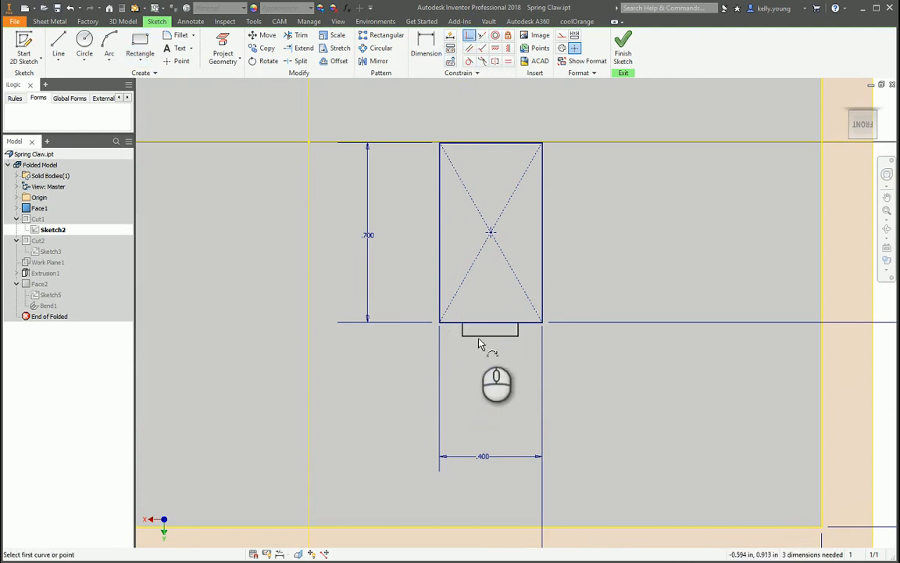
pyautogui.click(489, 324)
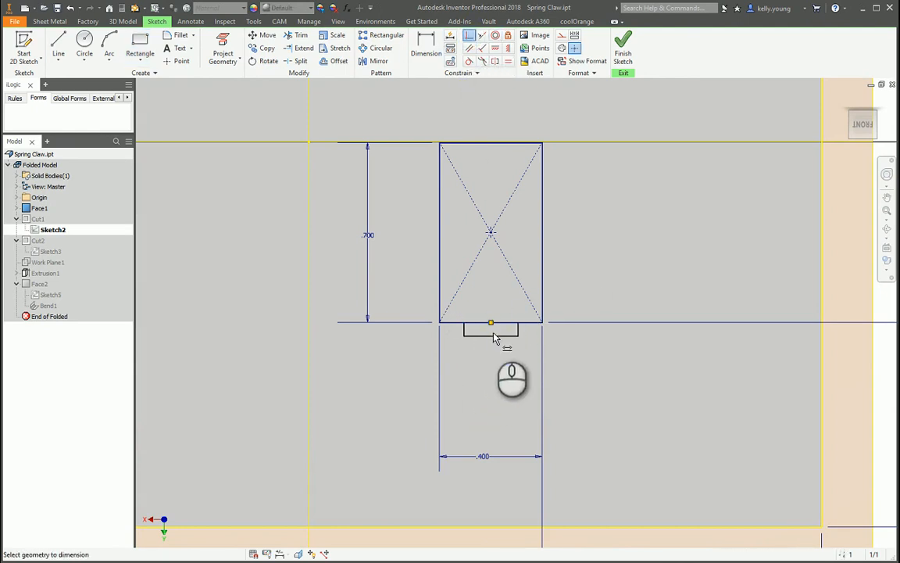
pyautogui.click(493, 336)
pyautogui.click(494, 354)
pyautogui.write('.')
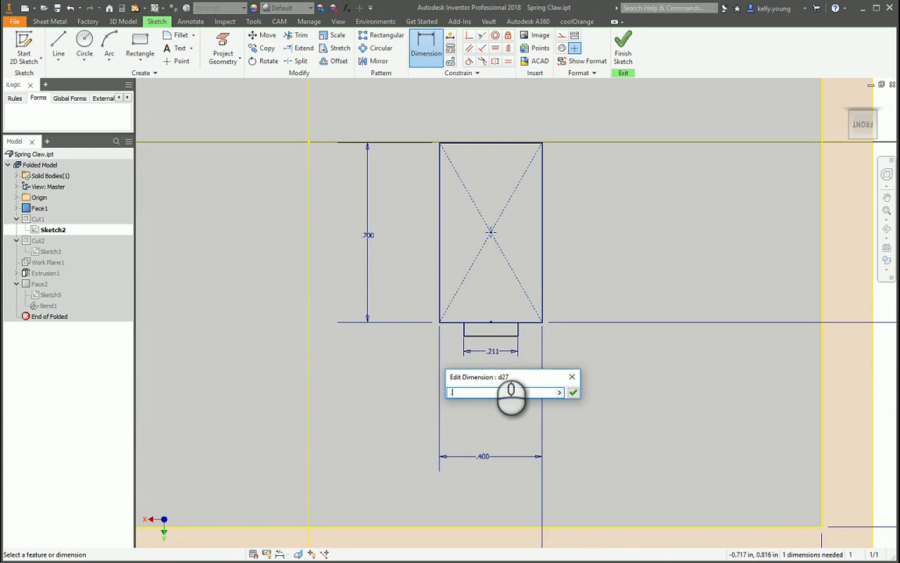
pyautogui.write('2')
pyautogui.press('Return')
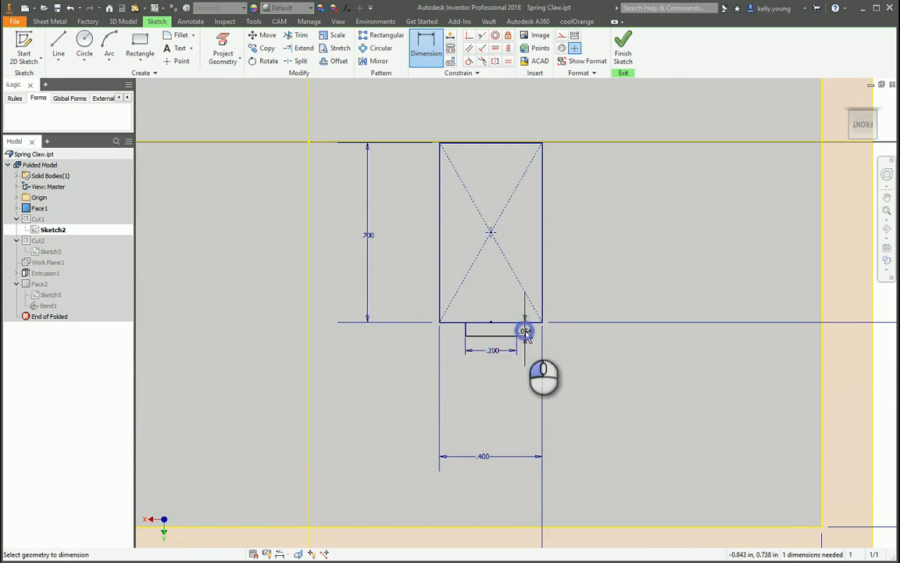
# Dimension the small lower rectangle's height as 0.051 in and change its width to 0.250 in.
pyautogui.click(525, 331)
pyautogui.write('.051')
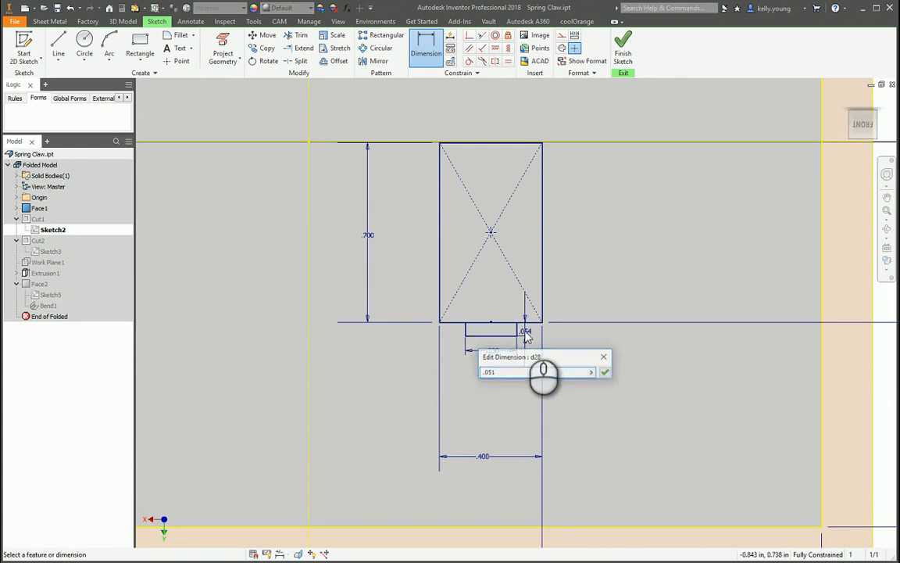
pyautogui.press('Return')
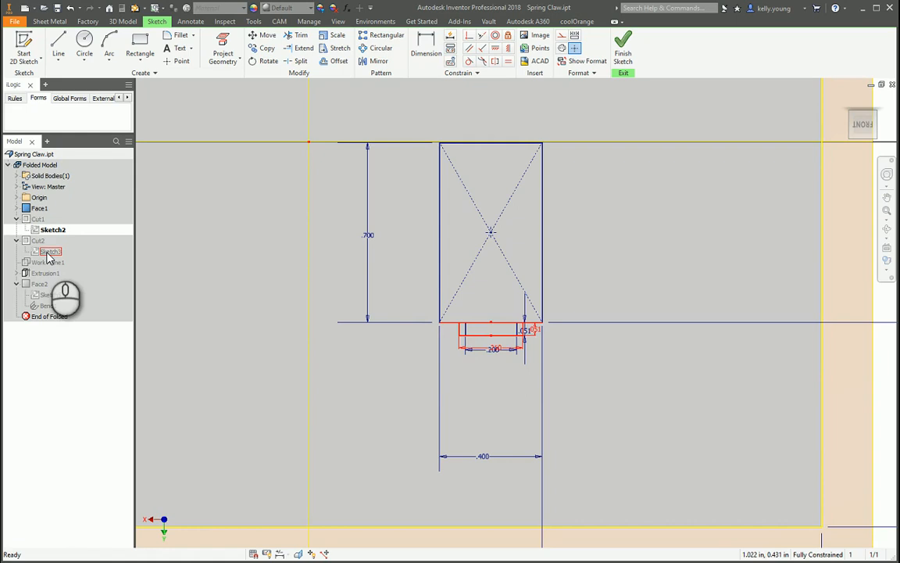
pyautogui.doubleClick(497, 350)
pyautogui.write('.2')
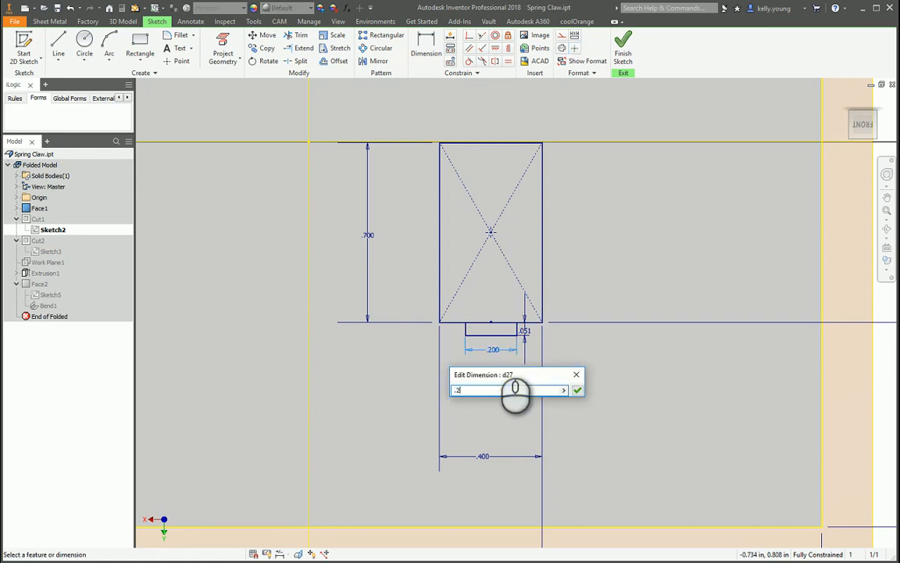
pyautogui.write('50')
pyautogui.press('Return')
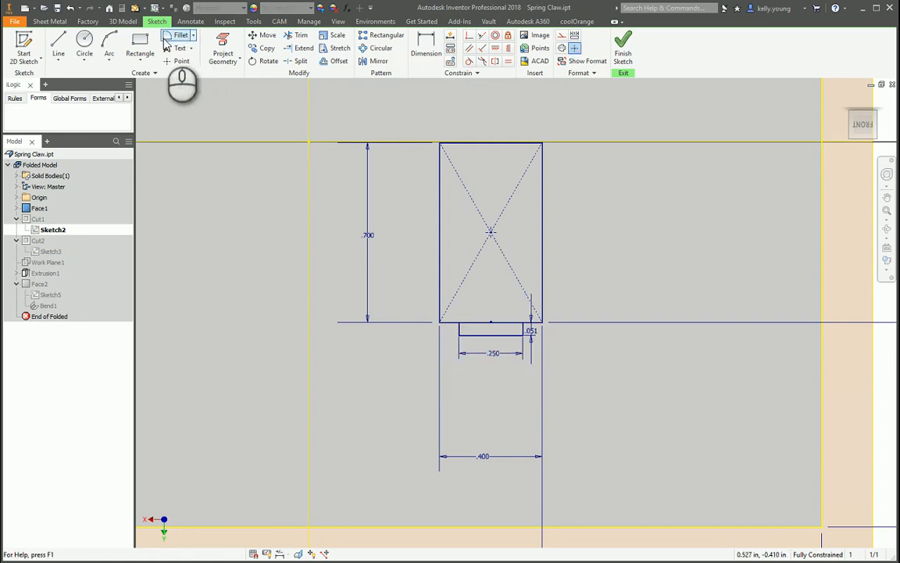
# Sketch a rectangle about 0.13 in tall inside the large one and make their upper-edge midpoints coincident.
pyautogui.click(140, 46)
pyautogui.moveTo(428, 185); pyautogui.dragTo(430, 239, button='middle')
pyautogui.scroll(-4, 475, 195)
pyautogui.click(475, 232)
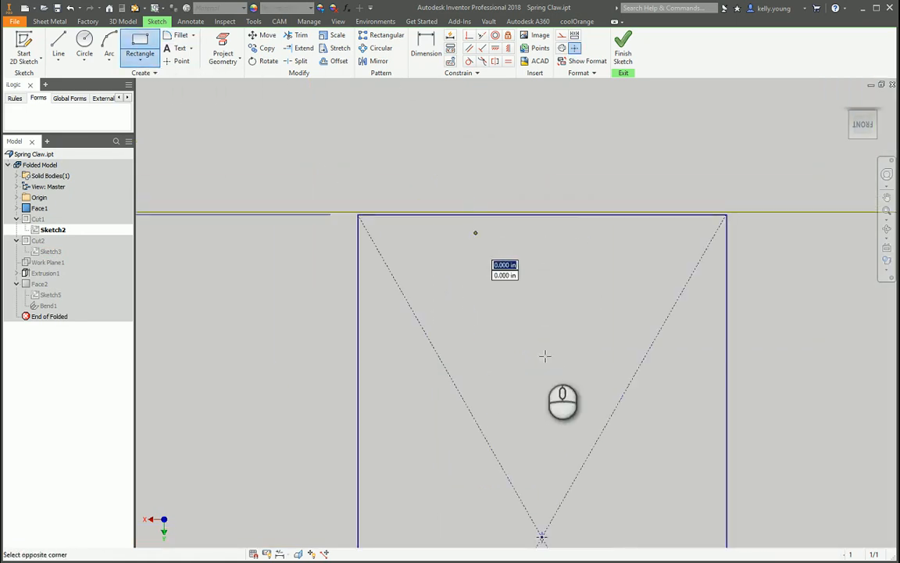
pyautogui.click(584, 353)
pyautogui.click(470, 37)
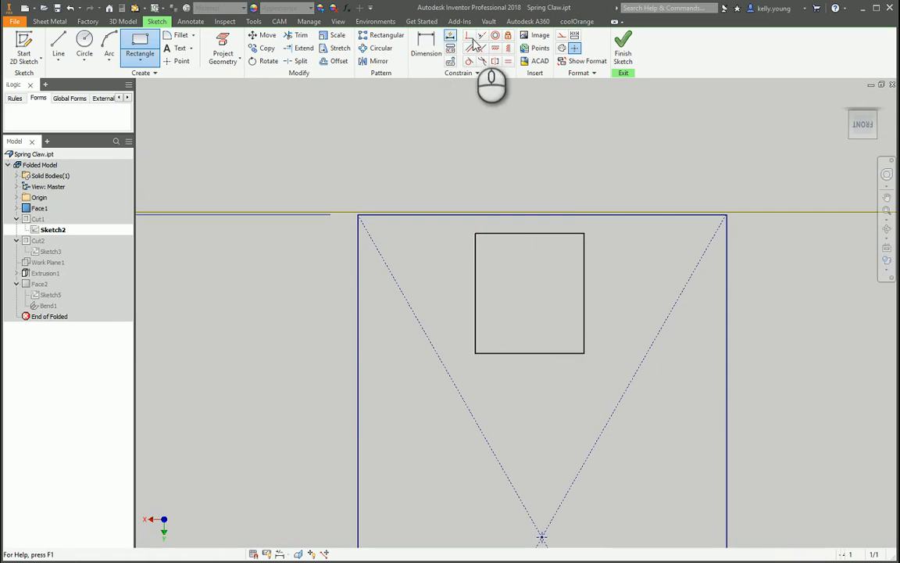
pyautogui.click(528, 234)
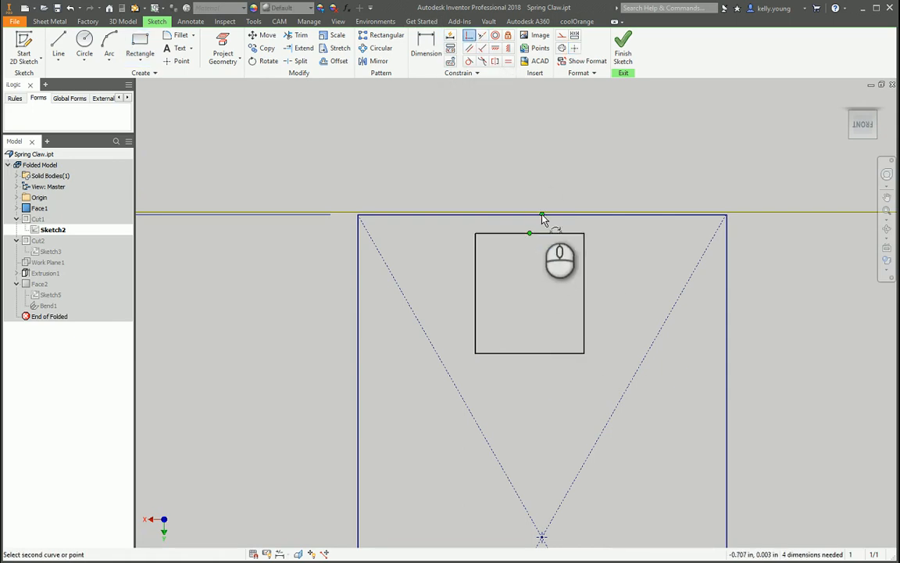
pyautogui.click(542, 215)
# Dimension the inner upper rectangle to 0.21 in tall and 0.125 in wide.
pyautogui.press('d')
pyautogui.click(584, 273)
pyautogui.click(602, 272)
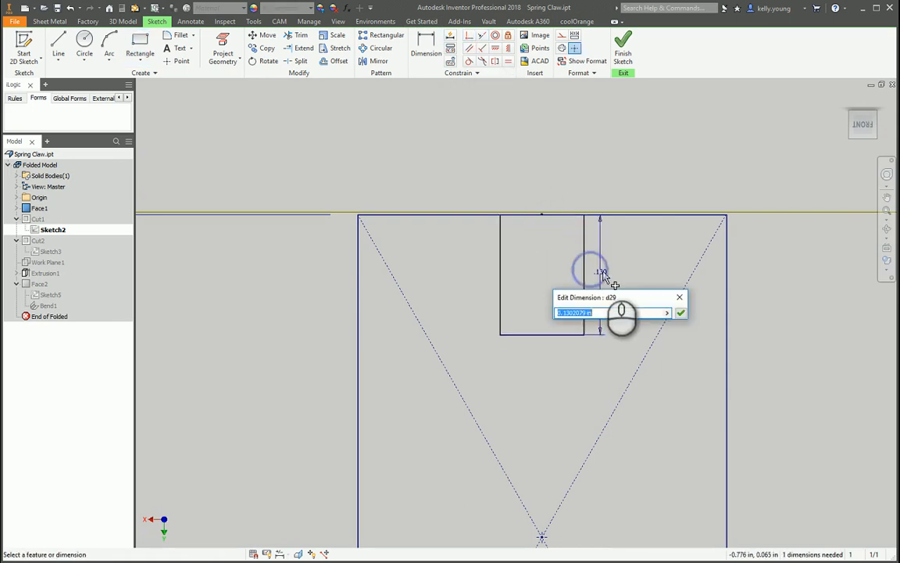
pyautogui.write('.21')
pyautogui.press('Return')
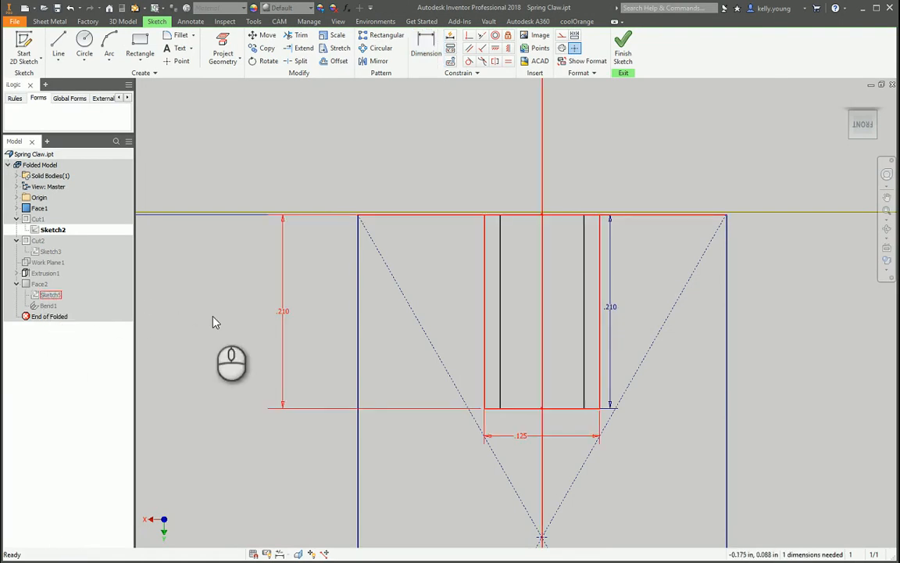
pyautogui.click(559, 428)
pyautogui.click(557, 429)
pyautogui.write('.')
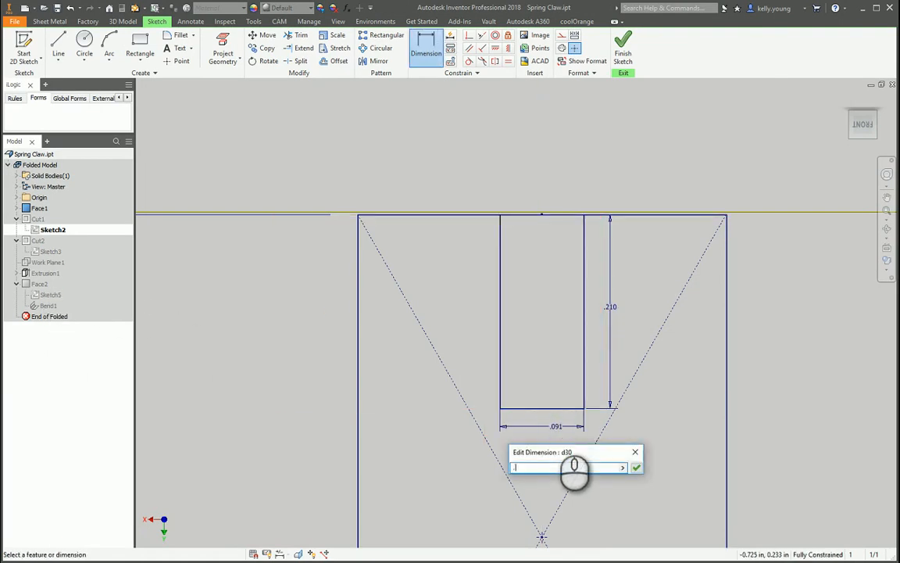
pyautogui.write('125')
pyautogui.press('Return')
pyautogui.press('Escape')
# Split the large rectangle's upper edge at the inner rectangle's corners and make the two outer segments equal.
pyautogui.scroll(-5, 595, 443)
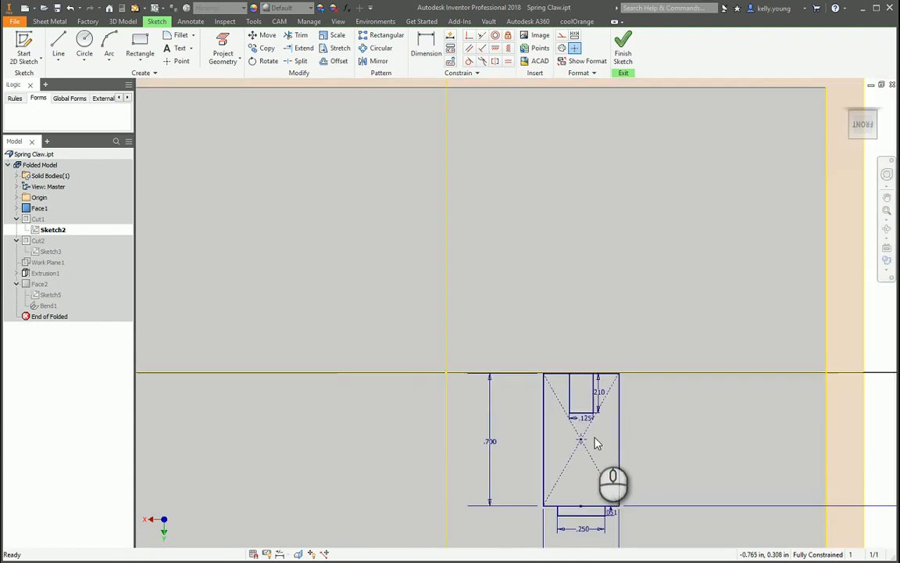
pyautogui.moveTo(596, 443)
pyautogui.keyDown('shift'); pyautogui.mouseDown(button='middle')
pyautogui.moveTo(603, 403)
pyautogui.moveTo(542, 412)
pyautogui.moveTo(612, 443)
pyautogui.moveTo(588, 417)
pyautogui.mouseUp(button='middle'); pyautogui.keyUp('shift')
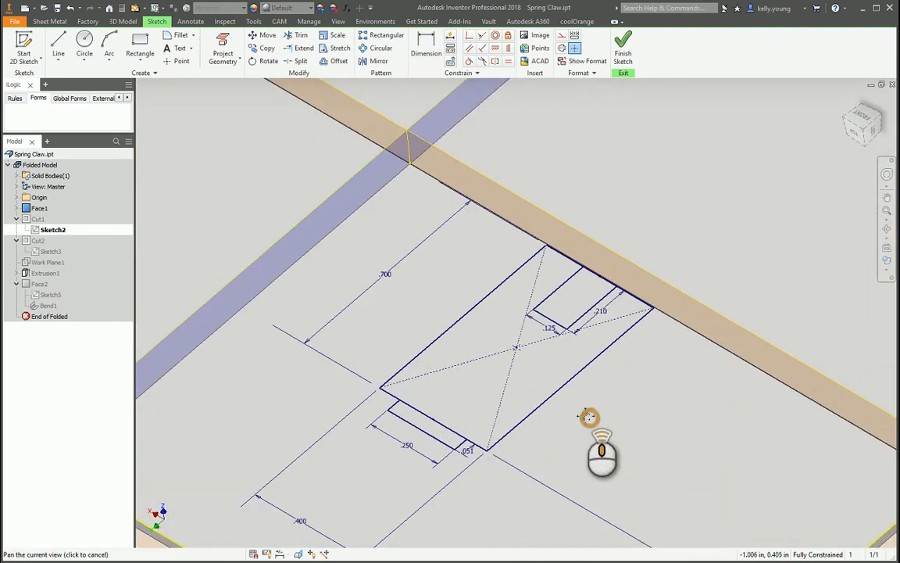
pyautogui.scroll(1, 586, 415)
pyautogui.moveTo(537, 212); pyautogui.dragTo(528, 232, button='middle')
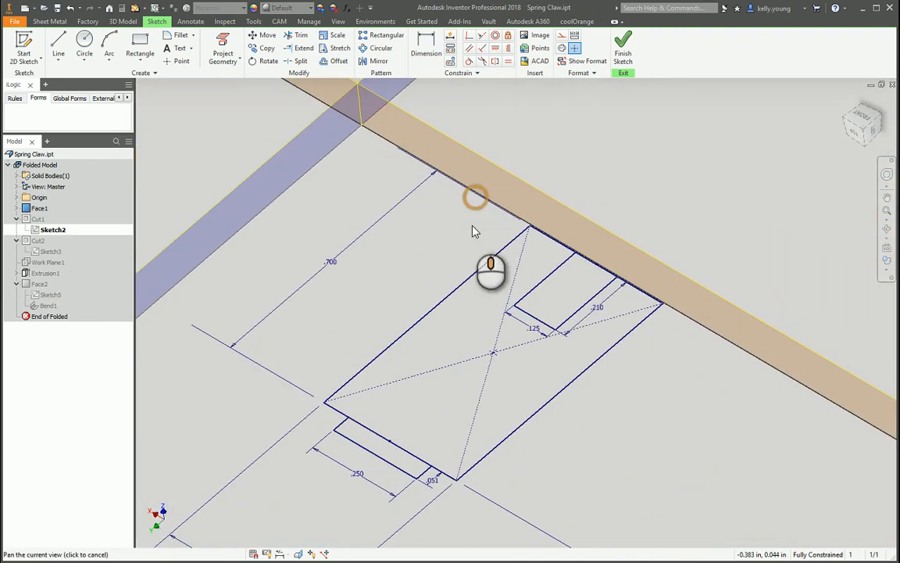
pyautogui.click(297, 61)
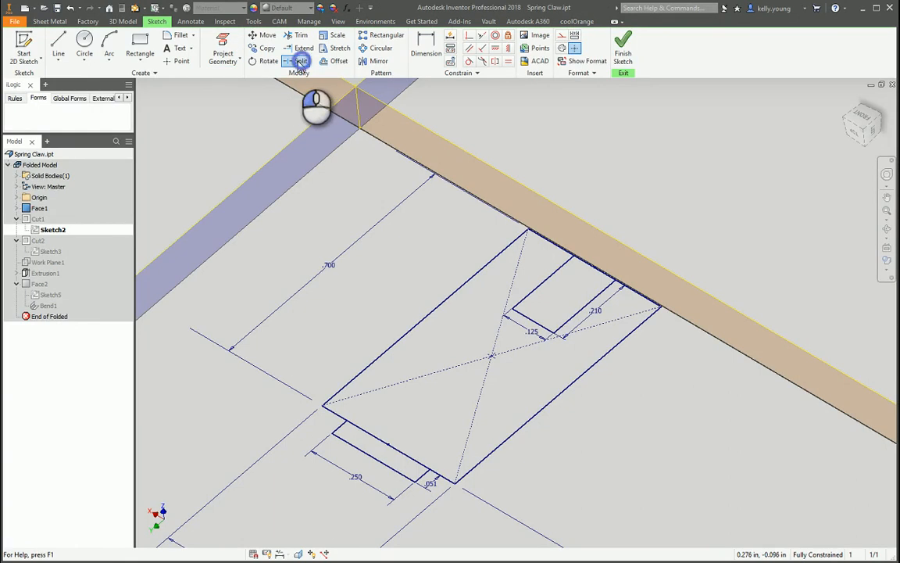
pyautogui.click(558, 248)
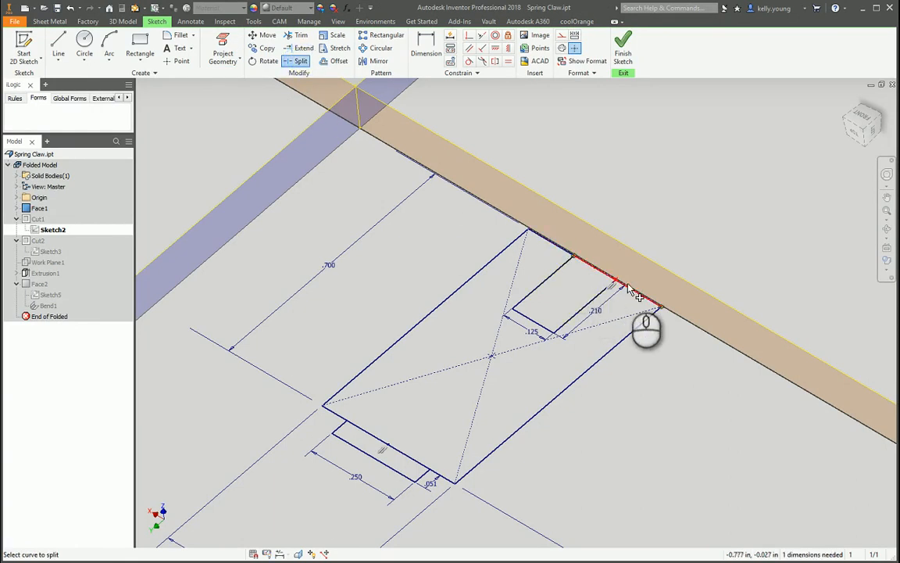
pyautogui.click(626, 285)
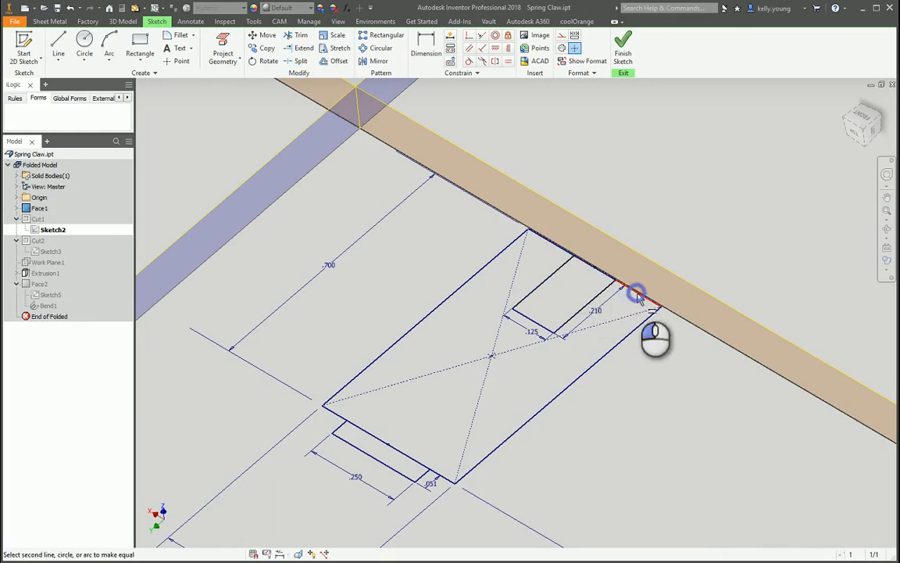
pyautogui.click(554, 247)
pyautogui.press('Escape')
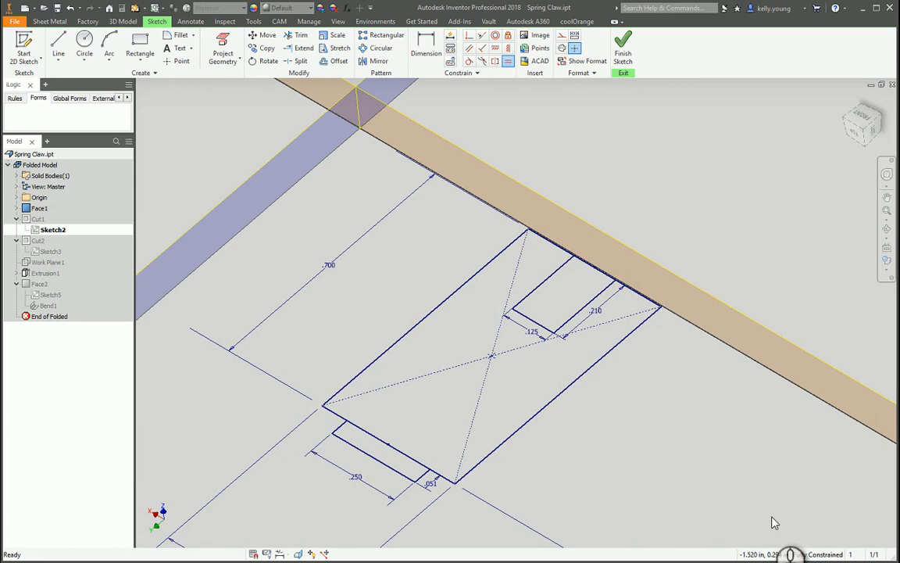
# Convert the upper edge's middle segment, between the inner rectangle's corners, to construction geometry.
pyautogui.scroll(2, 635, 297)
pyautogui.click(597, 253)
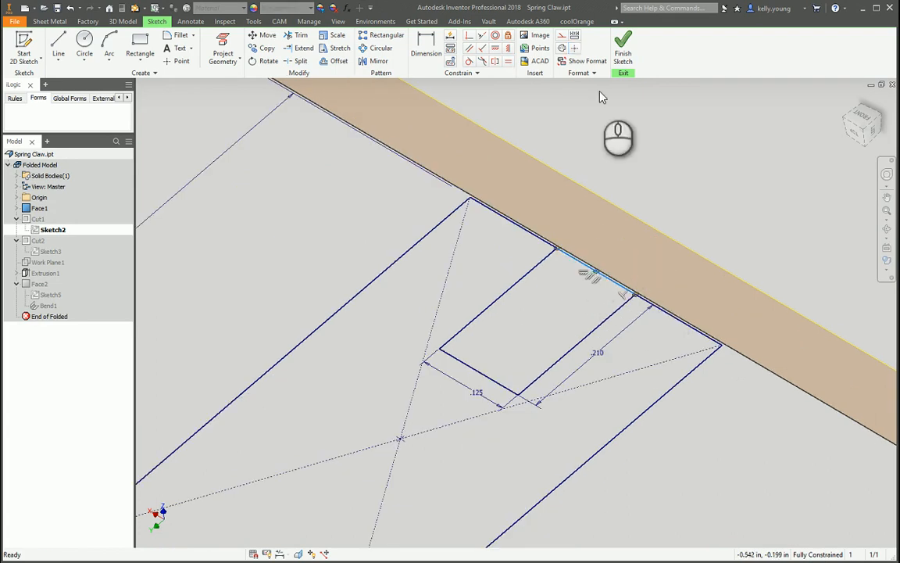
pyautogui.click(561, 36)
# Split the large rectangle's lower edge at the 0.250 in rectangle's corners and make the two outer segments equal.
pyautogui.moveTo(559, 291); pyautogui.dragTo(754, 99, button='middle')
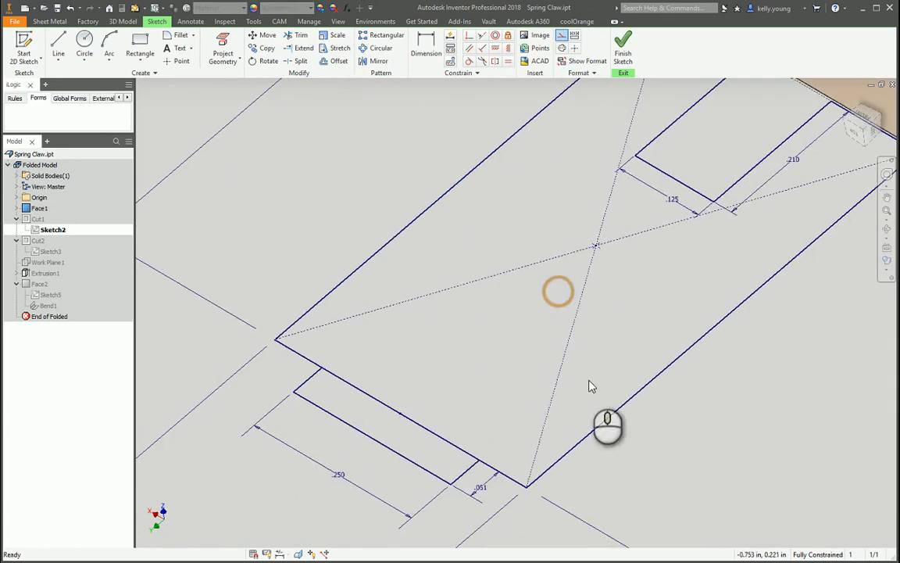
pyautogui.moveTo(458, 445); pyautogui.dragTo(523, 374, button='middle')
pyautogui.click(297, 60)
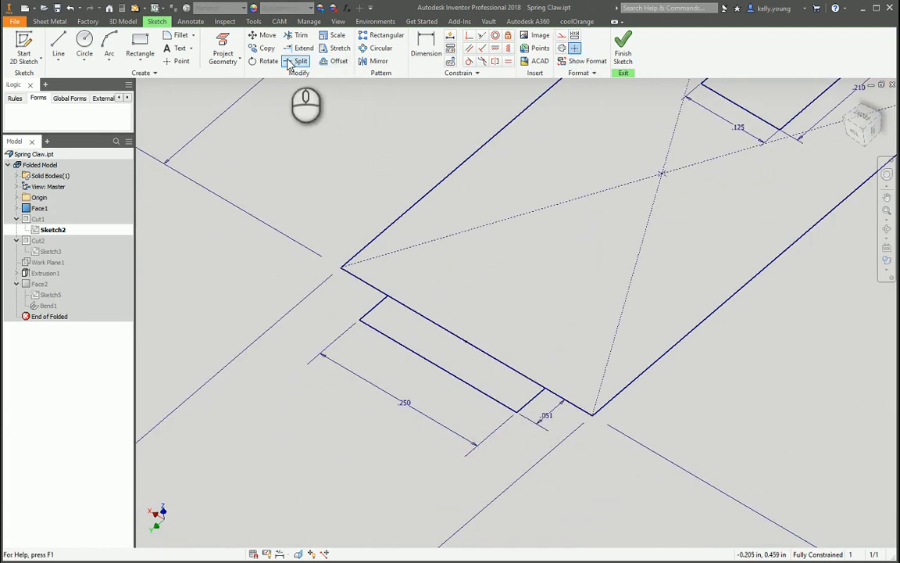
pyautogui.click(372, 288)
pyautogui.click(552, 391)
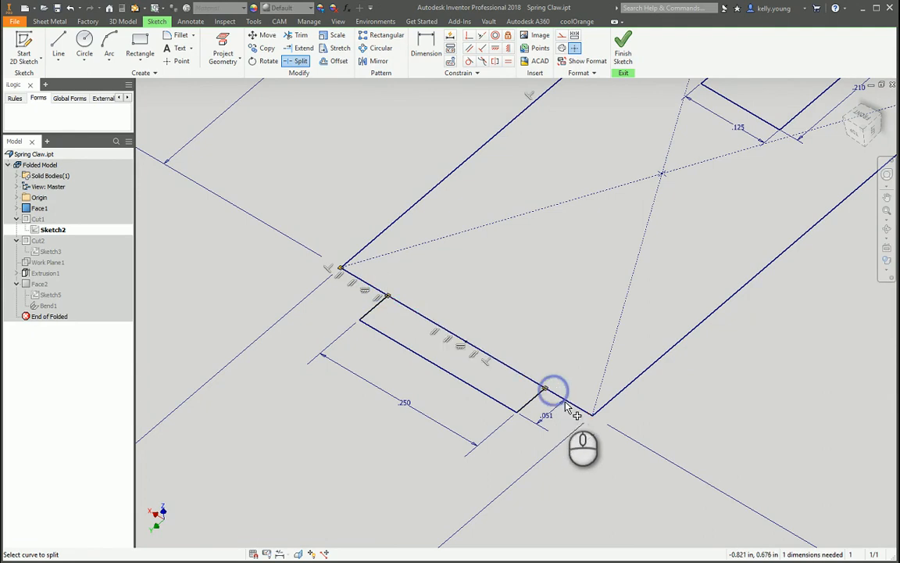
pyautogui.press('=')
pyautogui.click(569, 403)
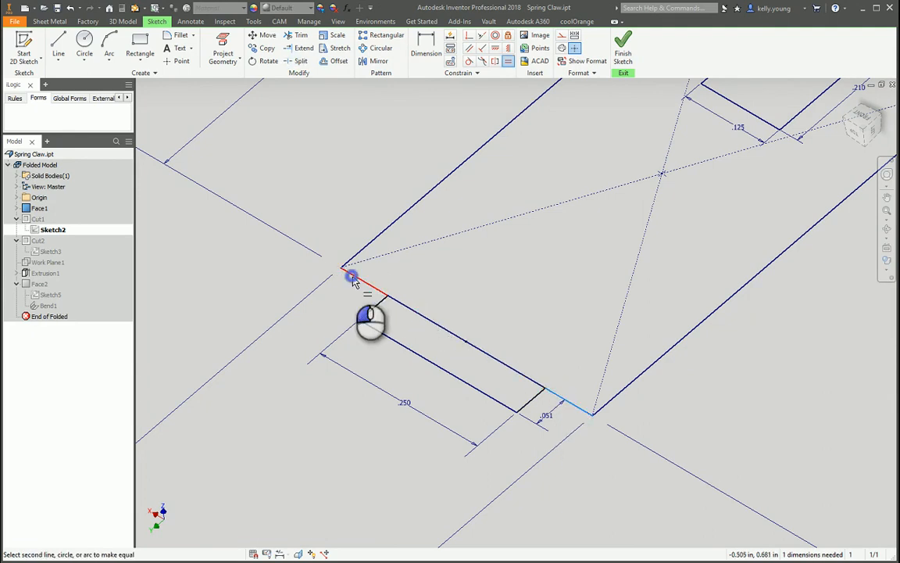
pyautogui.click(353, 281)
pyautogui.press('Escape')
# Convert the lower edge's middle segment, along the 0.250 in rectangle, to construction geometry.
pyautogui.moveTo(547, 351); pyautogui.dragTo(476, 320)
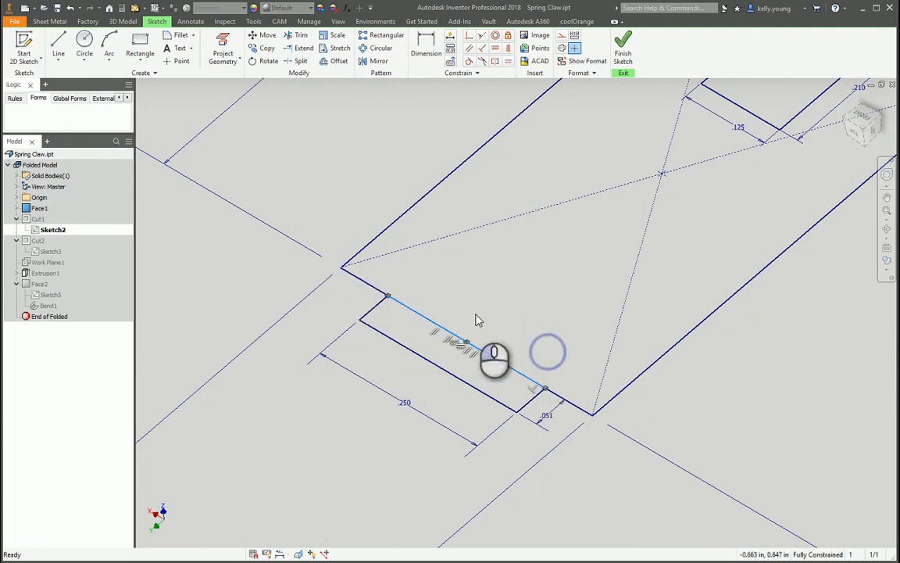
pyautogui.click(510, 323)
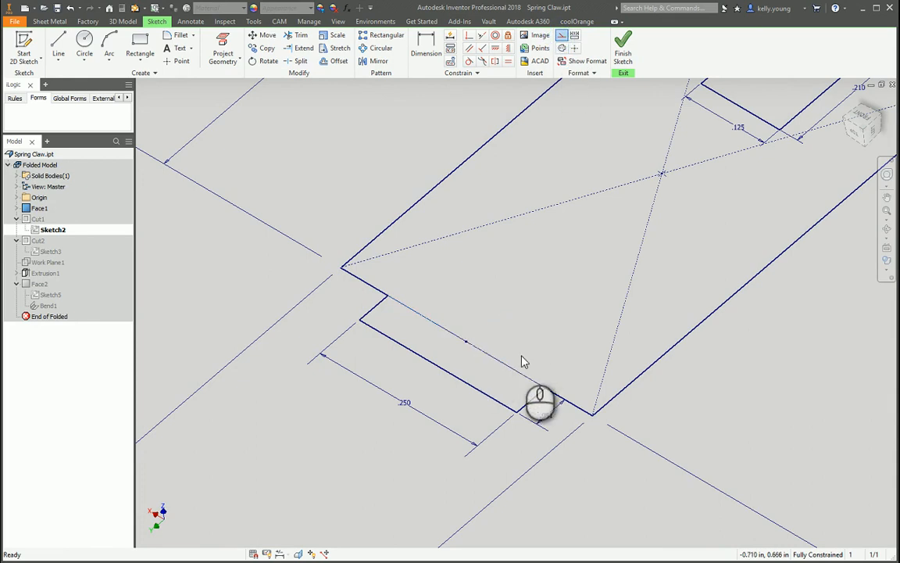
pyautogui.moveTo(523, 362); pyautogui.dragTo(456, 400, button='middle')
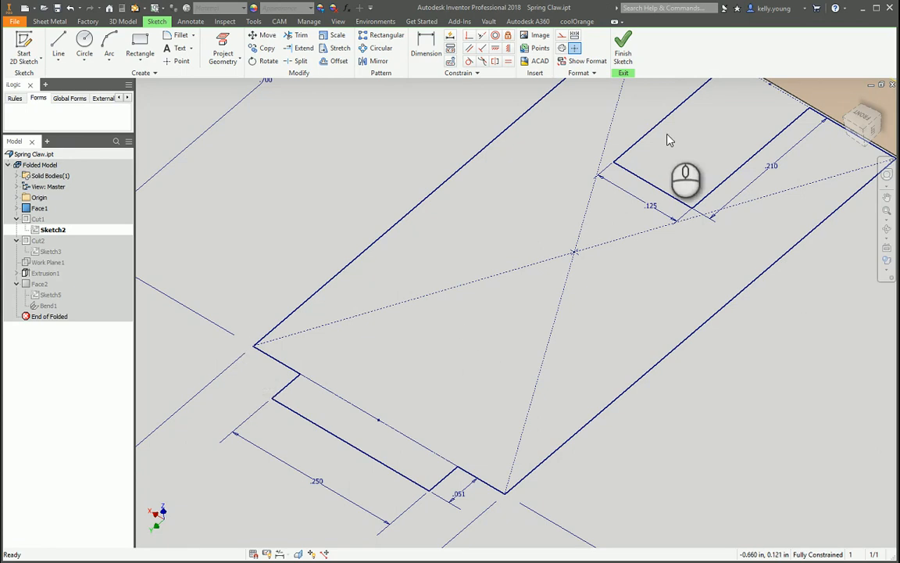
# Finish the sketch and move the End of Folded marker to directly below Cut1.
pyautogui.click(623, 46)
pyautogui.click(239, 104)
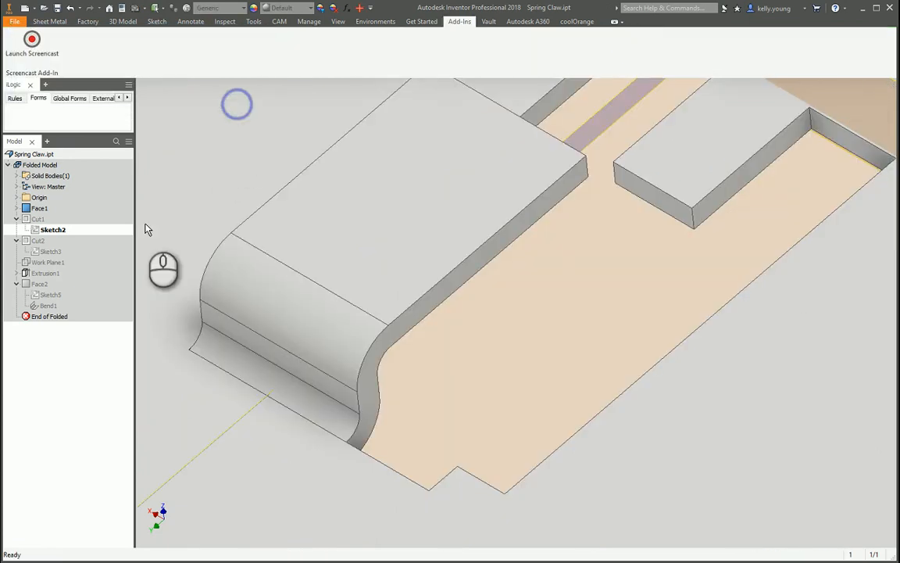
pyautogui.moveTo(53, 317); pyautogui.dragTo(62, 241)
pyautogui.scroll(-3, 426, 366)
pyautogui.scroll(-4, 547, 383)
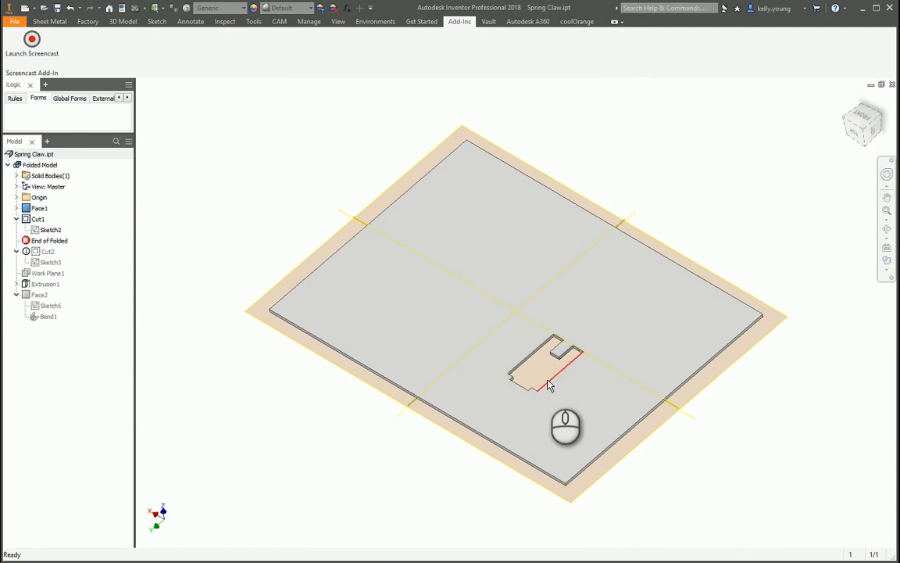
# Move the End of Folded marker directly below Cut2 and delete Cut2 together with its consumed sketch.
pyautogui.moveTo(52, 250); pyautogui.dragTo(53, 253)
pyautogui.rightClick(47, 242)
pyautogui.click(68, 382)
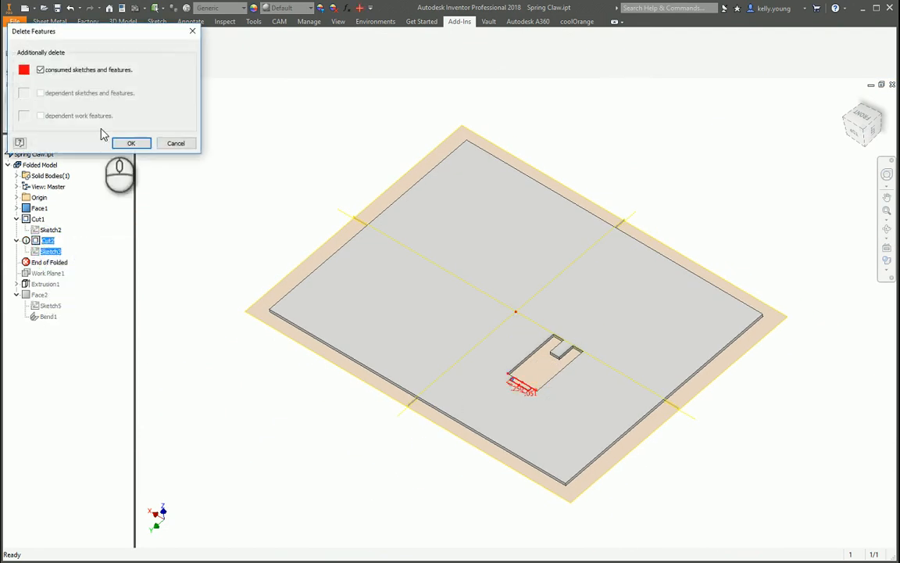
pyautogui.click(130, 144)
# Move the End of Folded marker below Work Plane1 and redefine the plane through the midpoint of, and perpendicular to, the cutout's narrow end edge.
pyautogui.moveTo(47, 240); pyautogui.dragTo(53, 252)
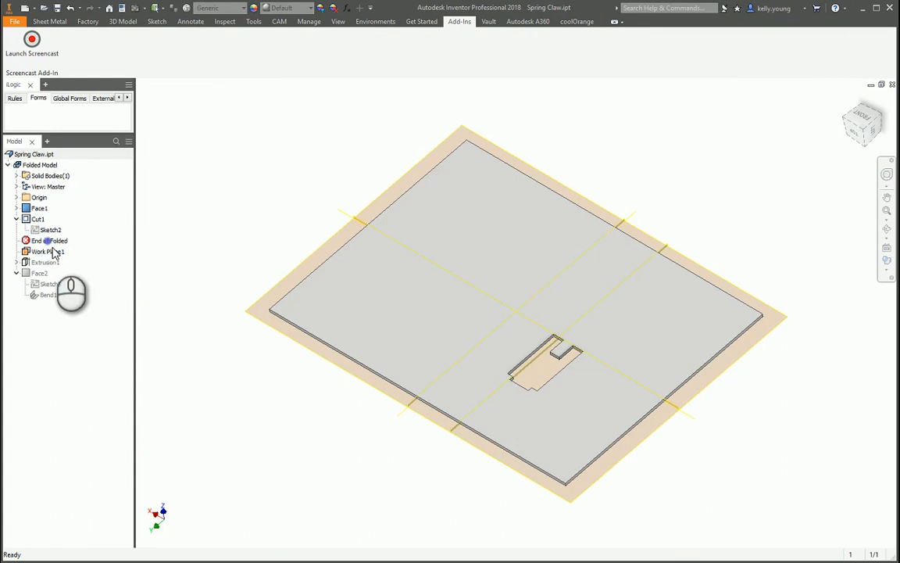
pyautogui.keyDown('shift'); pyautogui.moveTo(300, 365); pyautogui.dragTo(453, 390, button='middle'); pyautogui.keyUp('shift')
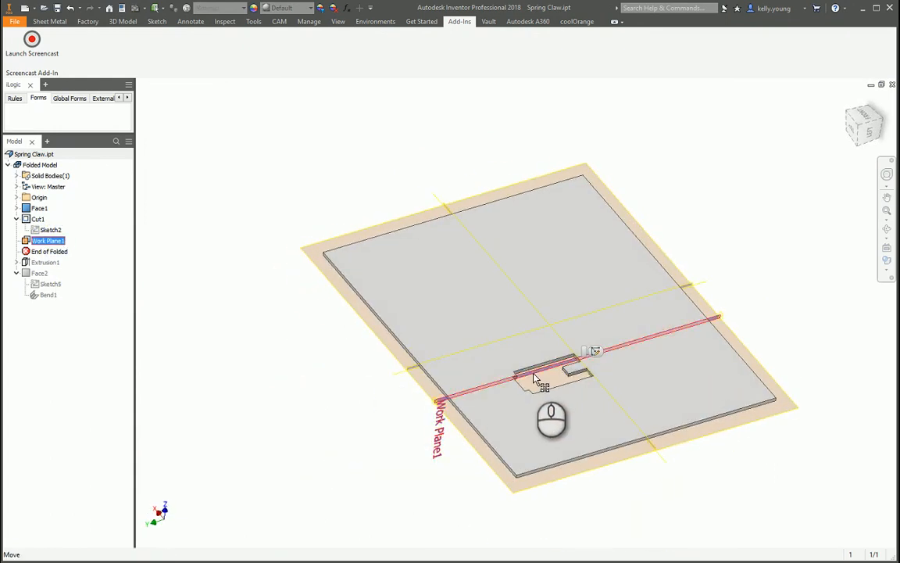
pyautogui.scroll(5, 531, 377)
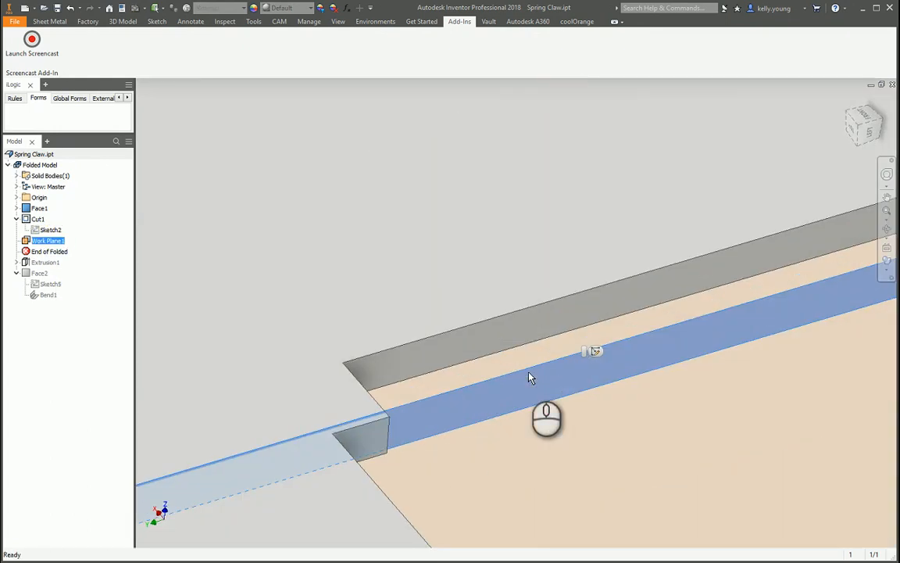
pyautogui.moveTo(497, 372); pyautogui.dragTo(406, 255, button='middle')
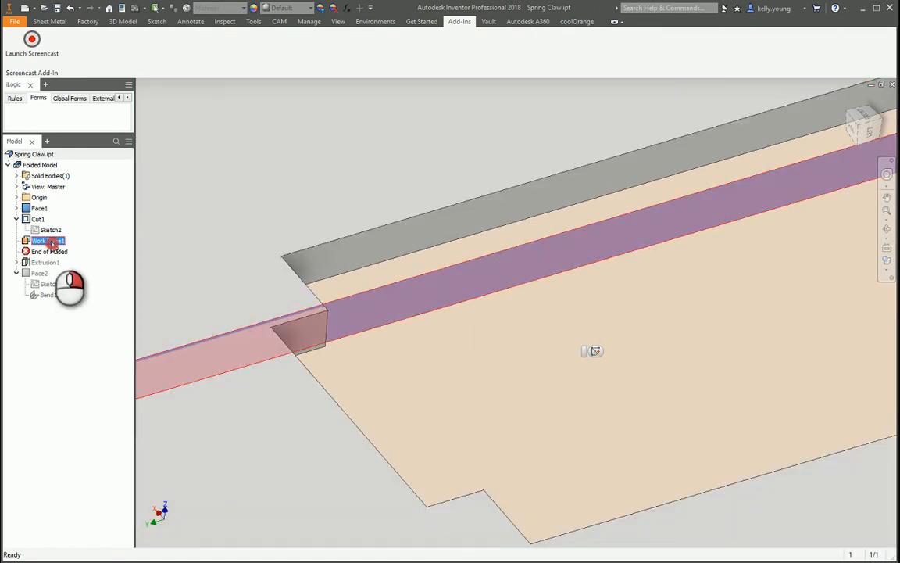
pyautogui.rightClick(53, 240)
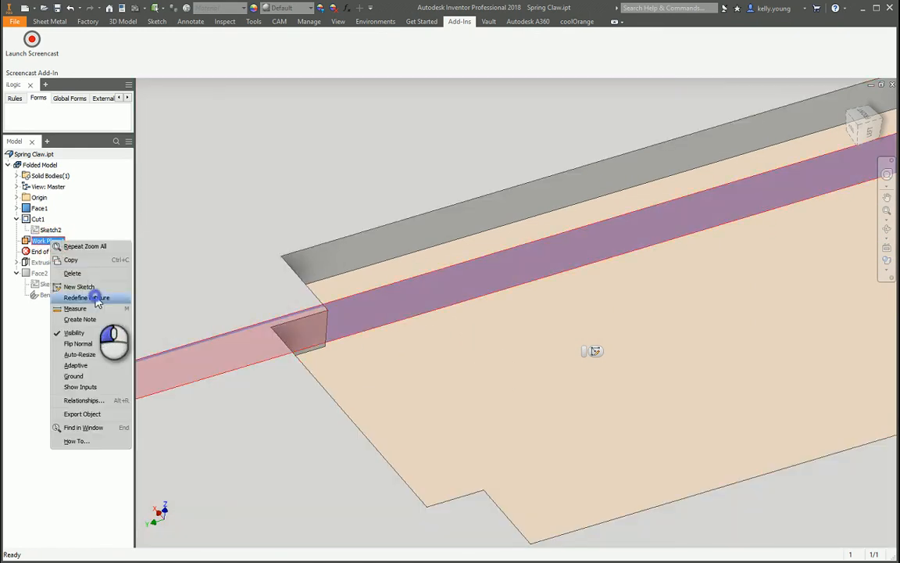
pyautogui.click(94, 297)
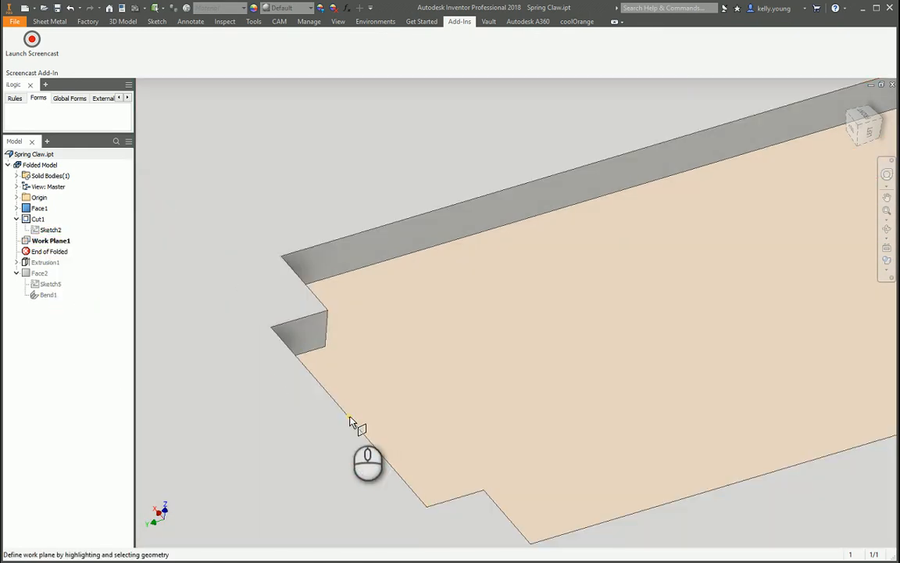
pyautogui.click(349, 418)
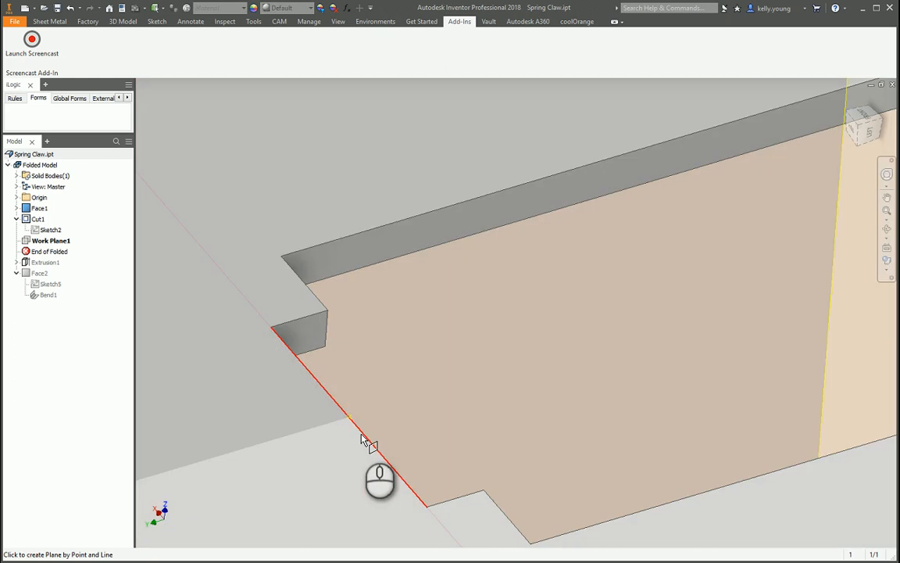
pyautogui.click(361, 434)
pyautogui.scroll(6, 393, 390)
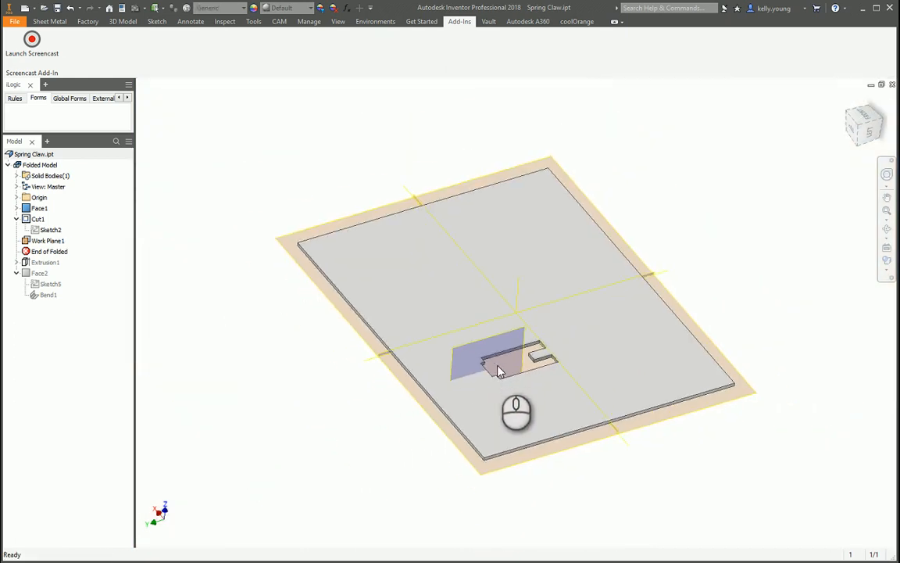
pyautogui.scroll(-5, 500, 365)
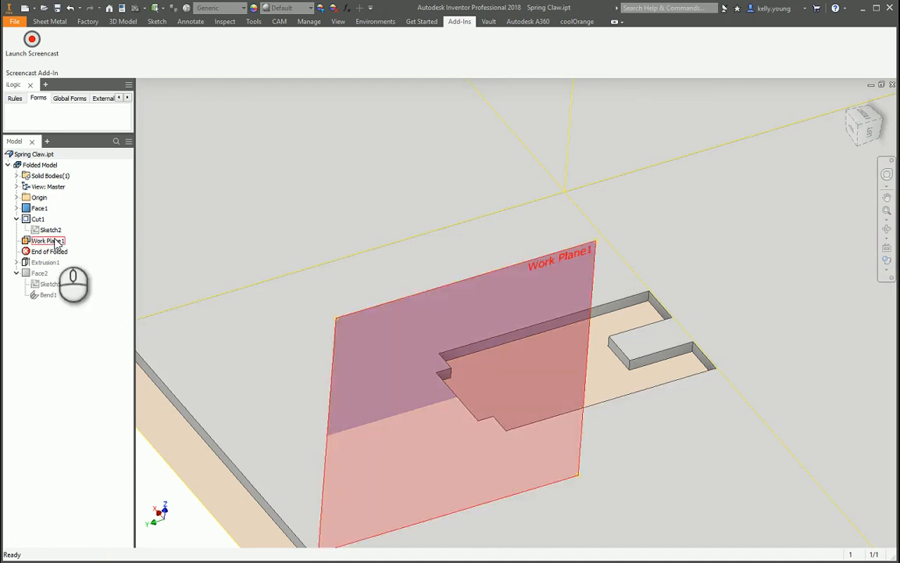
pyautogui.click(49, 240)
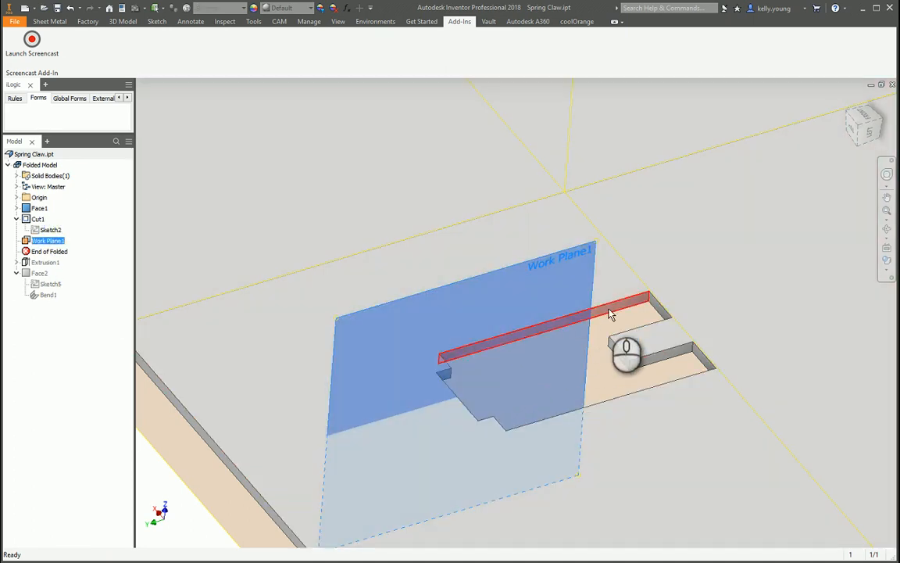
pyautogui.click(611, 314)
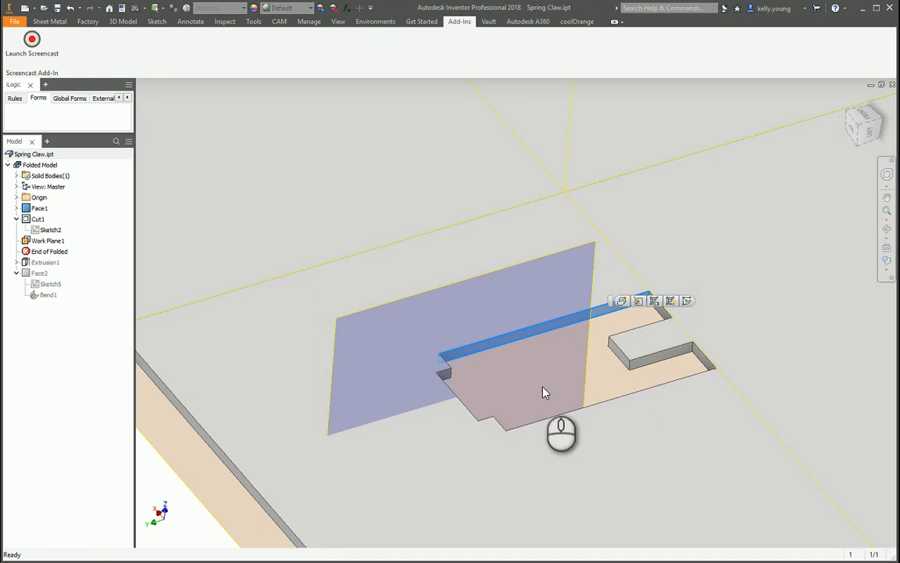
pyautogui.click(613, 377)
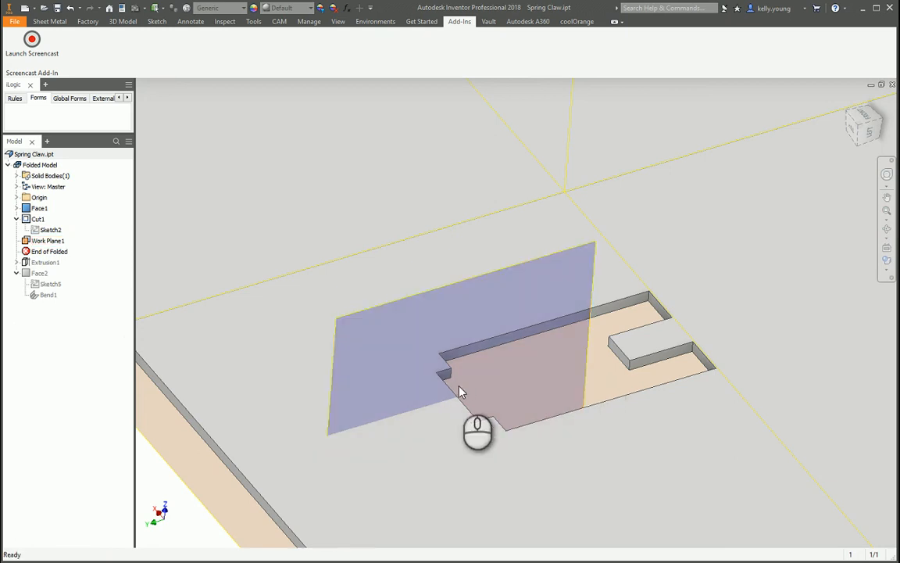
# Try to restore Extrusion1 by moving the End of Folded marker below it, and expand it to reach Sketch4.
pyautogui.moveTo(51, 252); pyautogui.dragTo(53, 262)
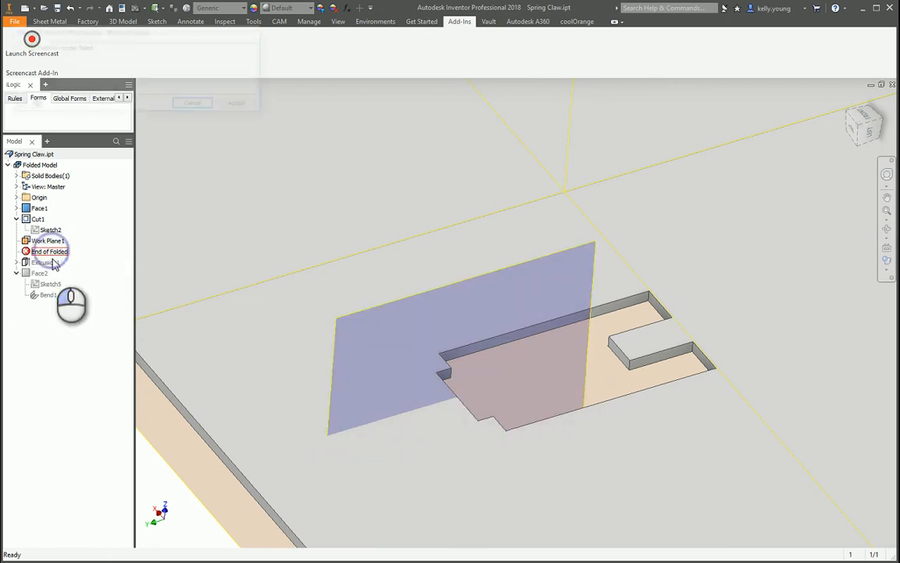
pyautogui.click(241, 105)
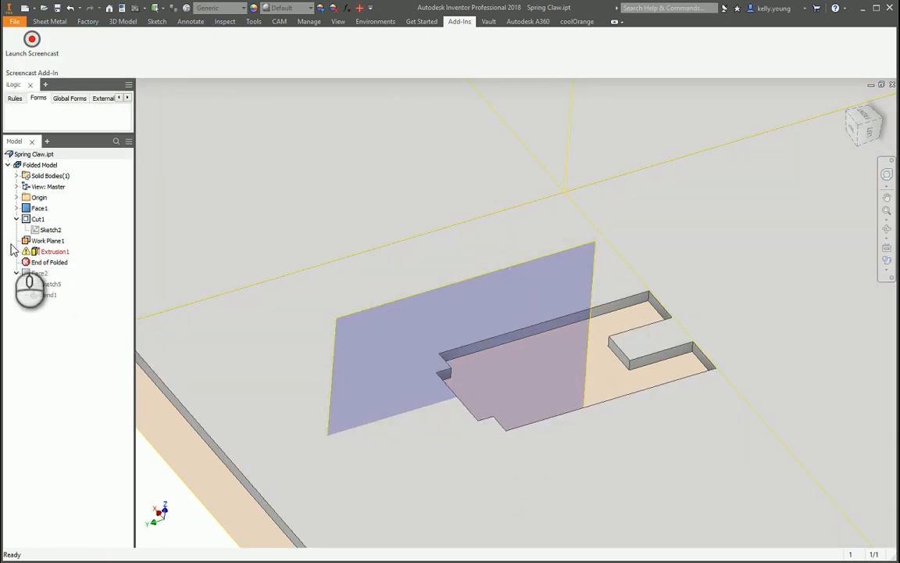
pyautogui.click(17, 252)
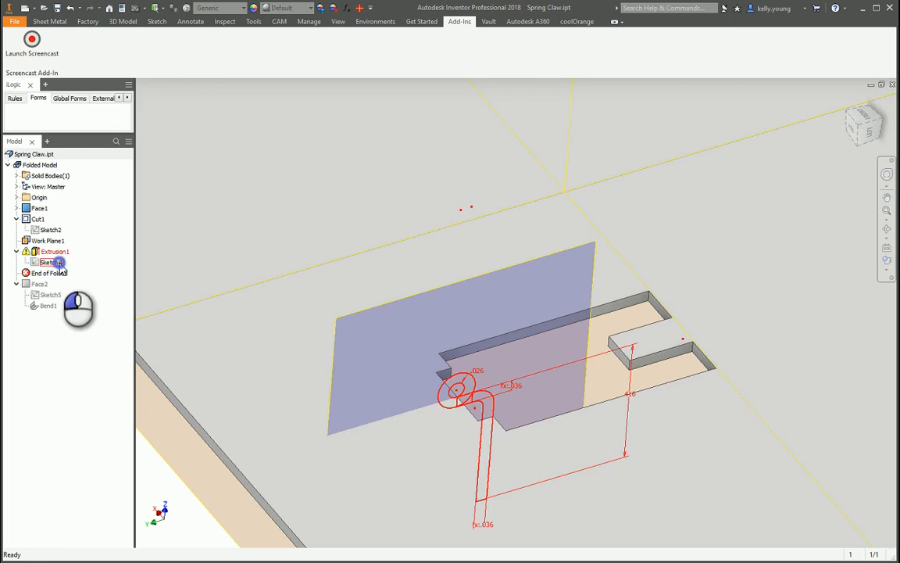
pyautogui.rightClick(59, 262)
pyautogui.click(36, 303)
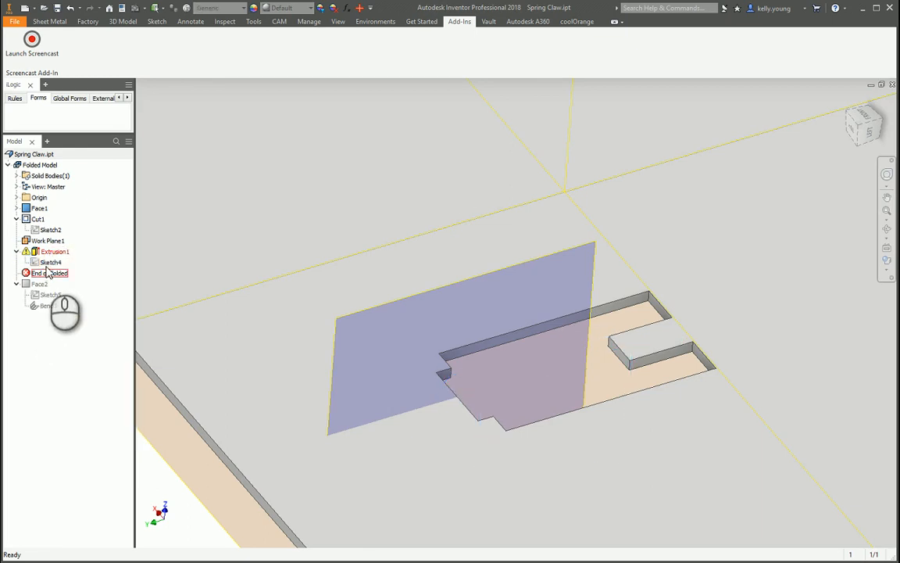
# Move the End of Folded marker back to directly below Work Plane1 and delete all features below it.
pyautogui.moveTo(45, 271); pyautogui.dragTo(48, 266)
pyautogui.rightClick(49, 252)
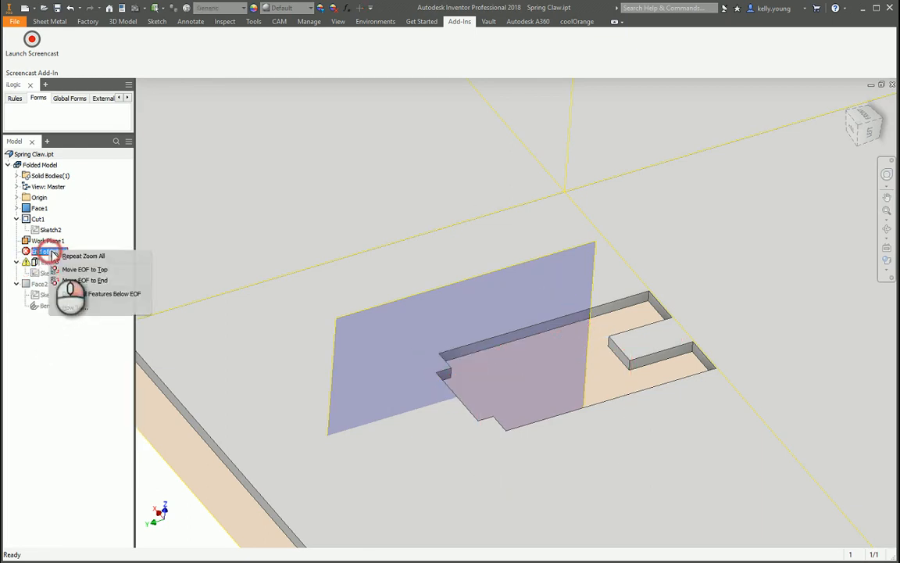
pyautogui.click(80, 297)
# Start a sketch on Work Plane1 and project the upper and lower edges of the cutout's end face.
pyautogui.press('s')
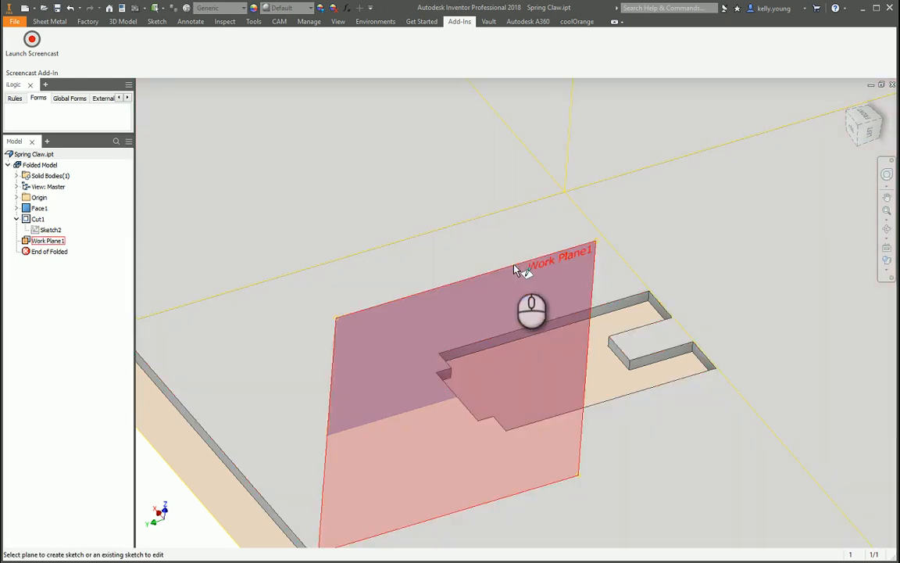
pyautogui.click(517, 266)
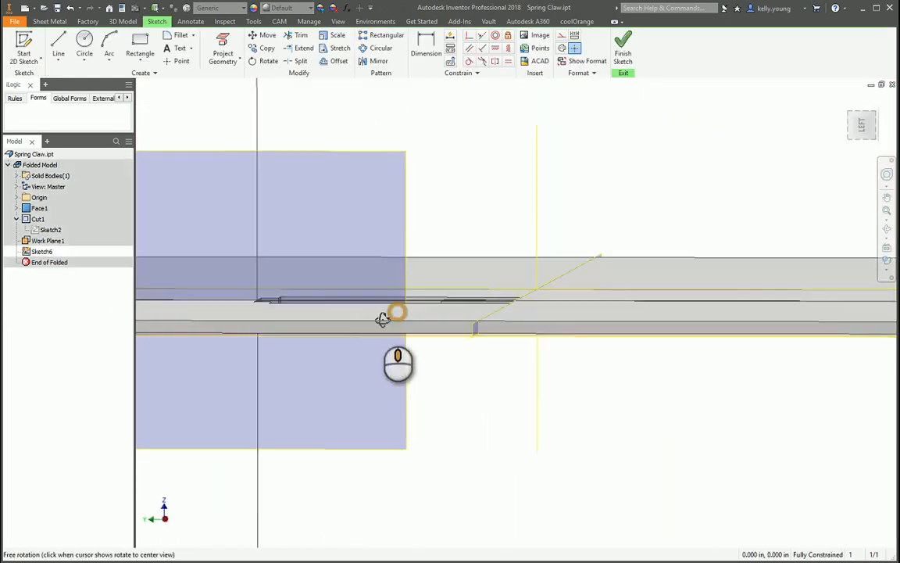
pyautogui.keyDown('shift'); pyautogui.moveTo(382, 320); pyautogui.dragTo(414, 406, button='middle'); pyautogui.keyUp('shift')
pyautogui.click(218, 44)
pyautogui.scroll(-4, 311, 343)
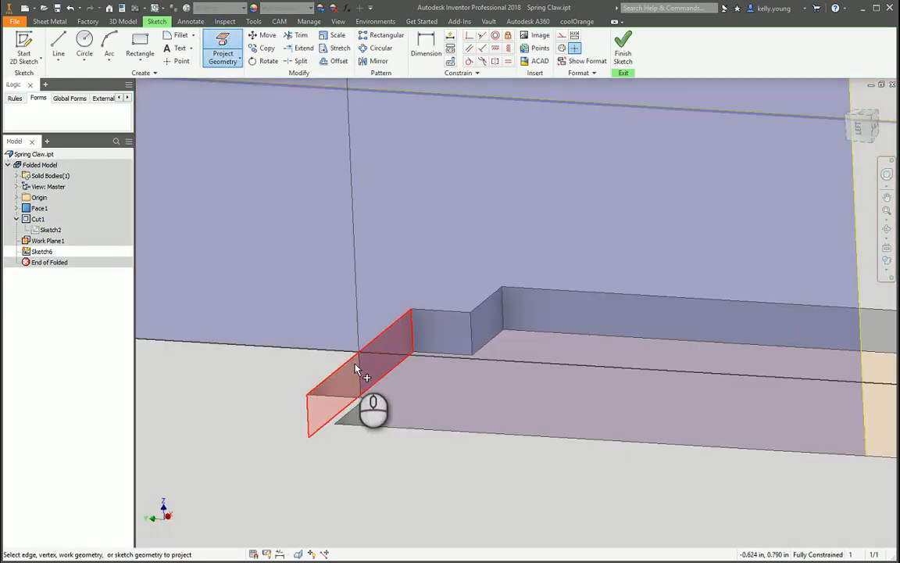
pyautogui.click(357, 354)
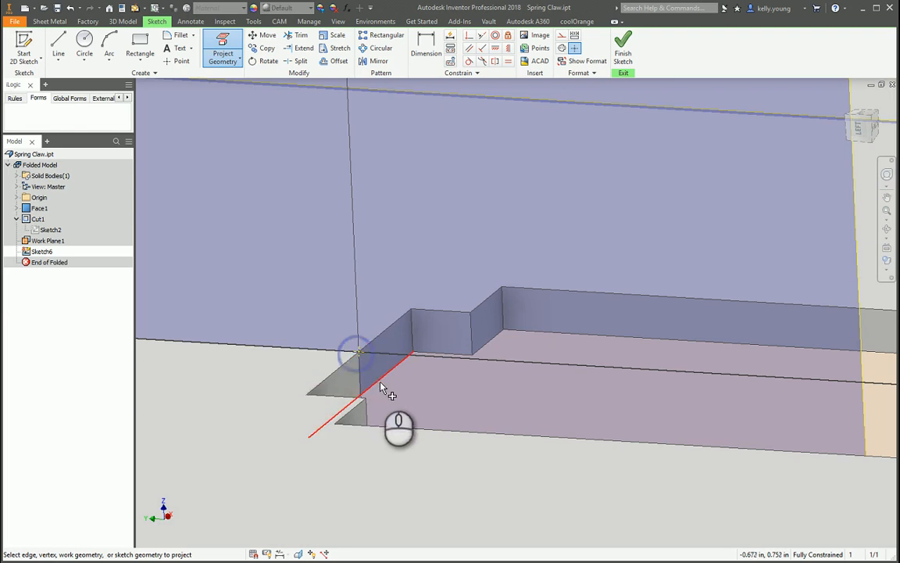
pyautogui.click(380, 379)
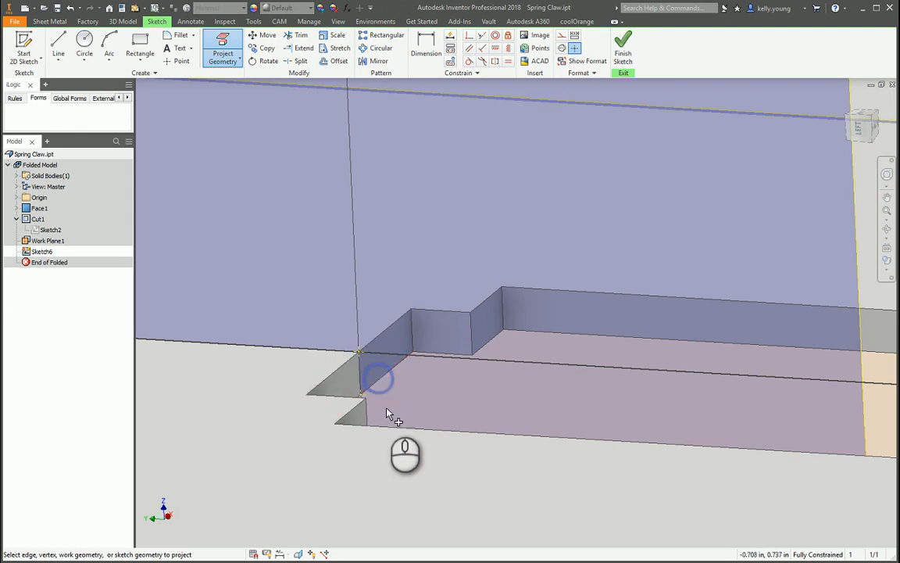
pyautogui.click(58, 43)
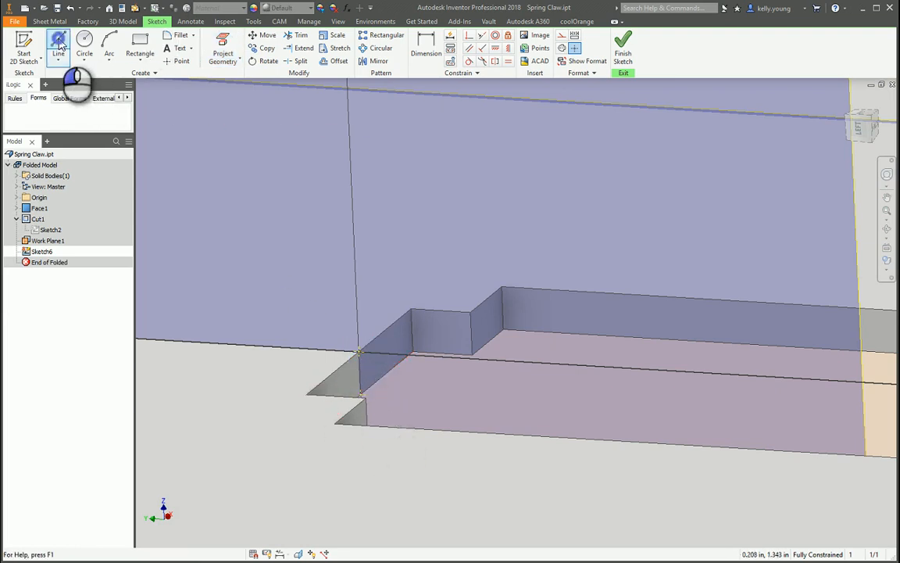
pyautogui.click(361, 393)
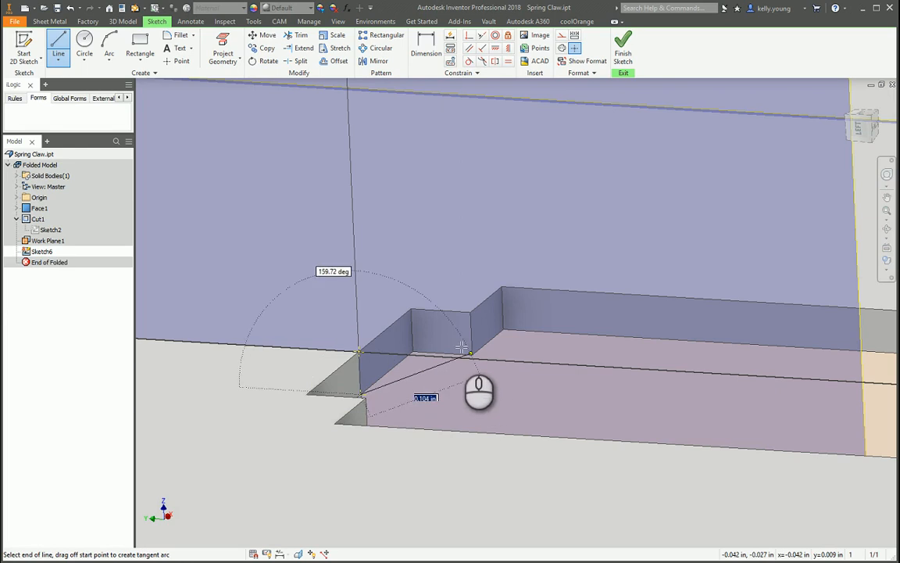
pyautogui.press('Escape')
# Sketch a three-point arc of about 0.044 in radius, starting at the projected lower-edge point and curving up into the cutout.
pyautogui.click(109, 43)
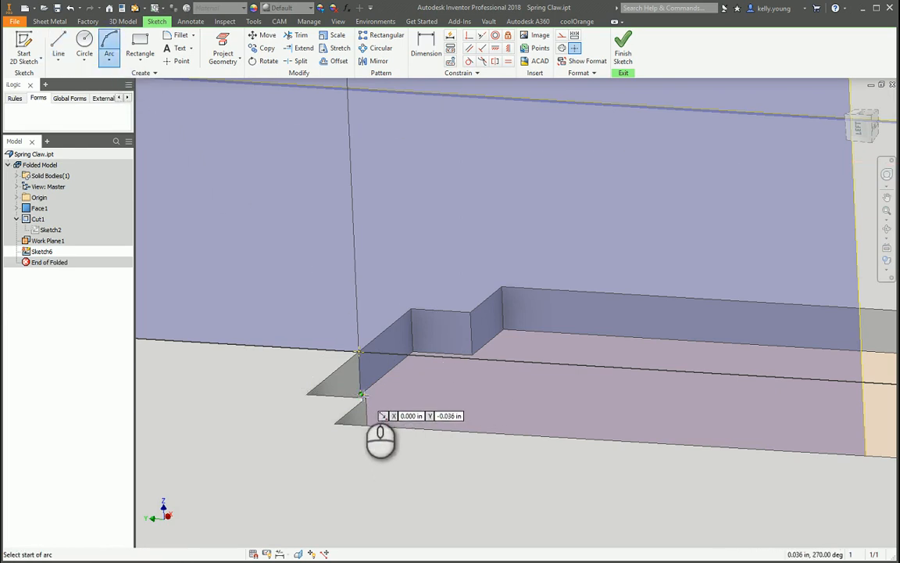
pyautogui.click(361, 394)
pyautogui.click(404, 362)
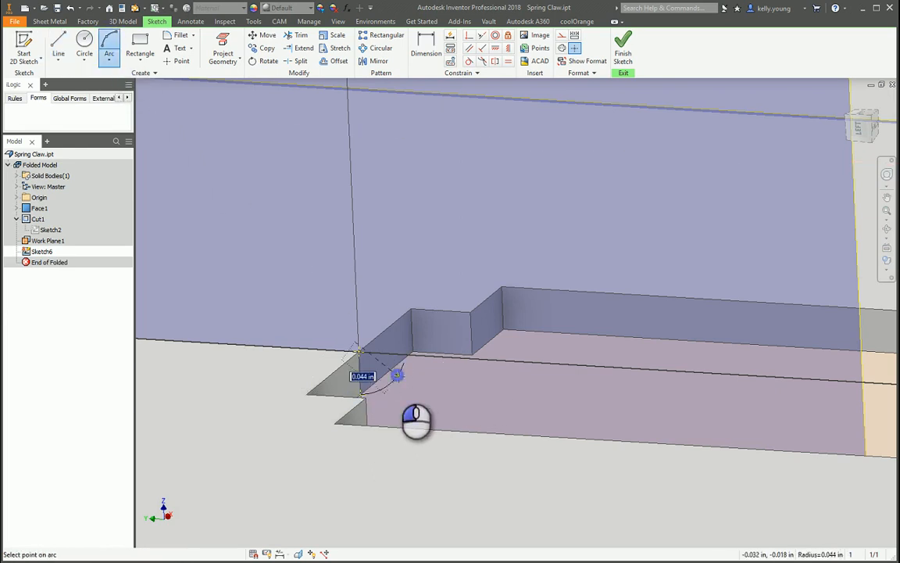
pyautogui.click(397, 374)
# Extend the arc with a short vertical line, a tangent arc and a horizontal line about 0.225 in long above the plate.
pyautogui.press('l')
pyautogui.click(404, 363)
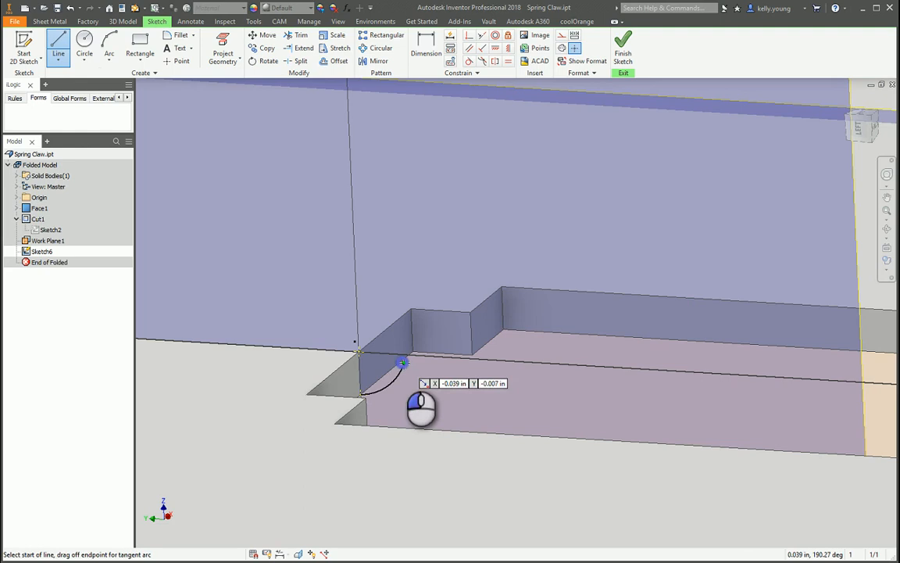
pyautogui.click(403, 307)
pyautogui.moveTo(404, 307); pyautogui.dragTo(437, 270)
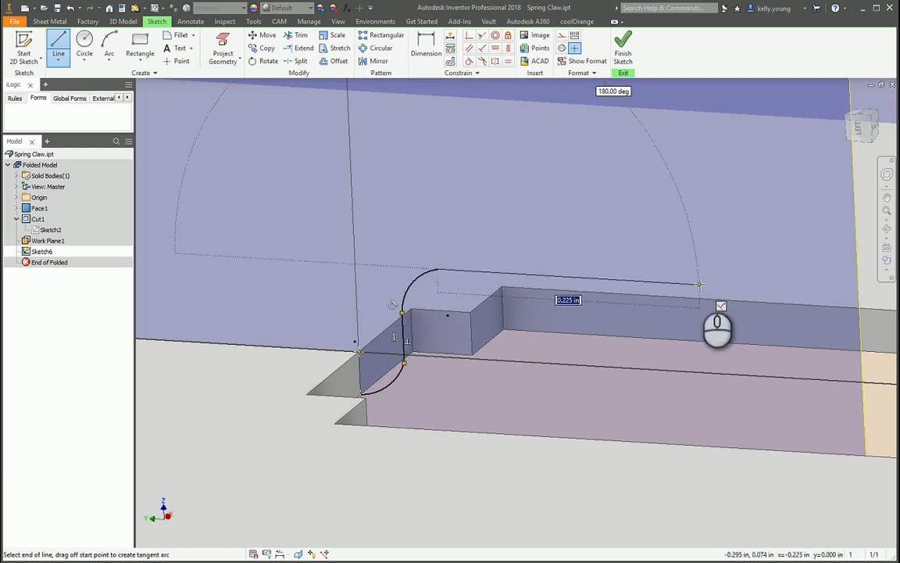
pyautogui.click(699, 284)
pyautogui.press('Escape')
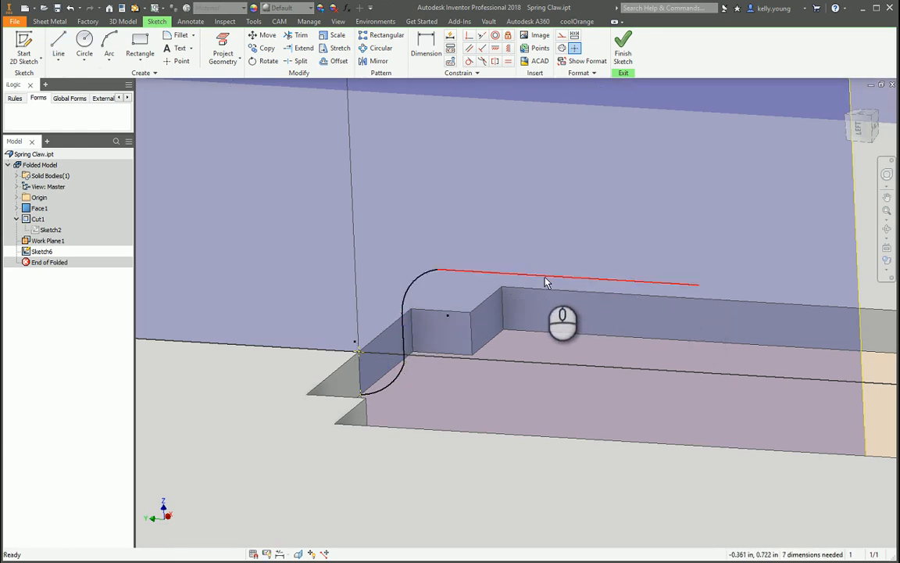
# Try to add a horizontal constraint to the profile's long line.
pyautogui.click(547, 277)
pyautogui.click(495, 50)
pyautogui.press('Escape')
pyautogui.press('Escape')
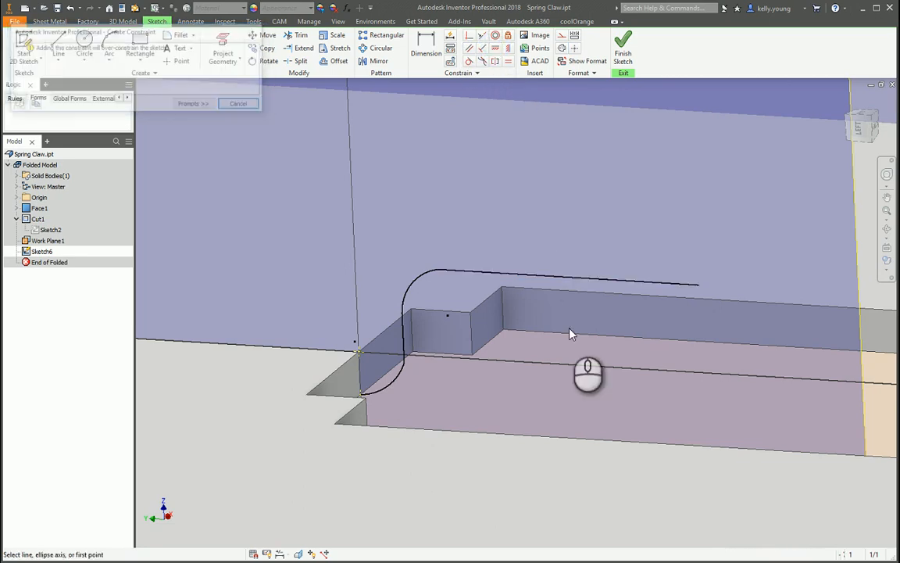
# Add tangent constraints so that the profile's arcs blend smoothly into their adjoining lines.
pyautogui.click(469, 61)
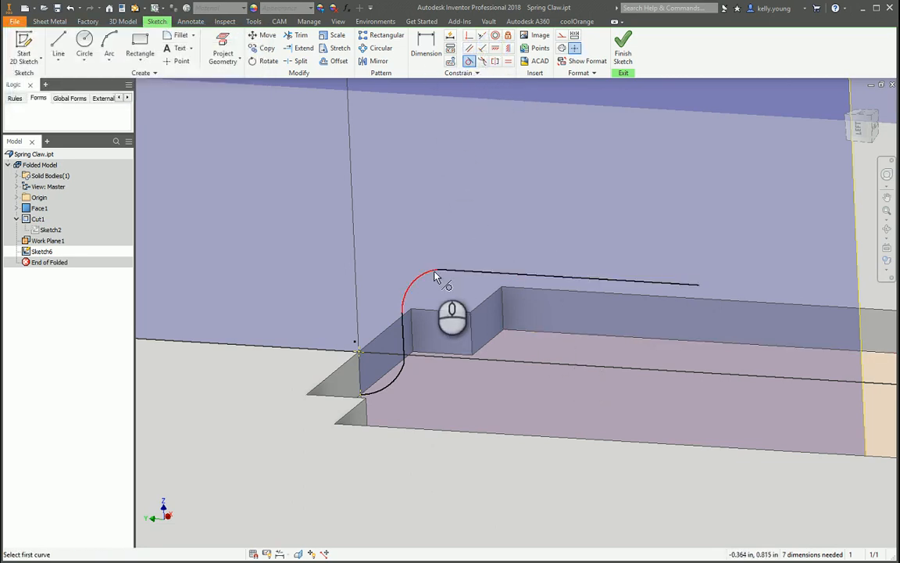
pyautogui.click(436, 274)
pyautogui.click(404, 336)
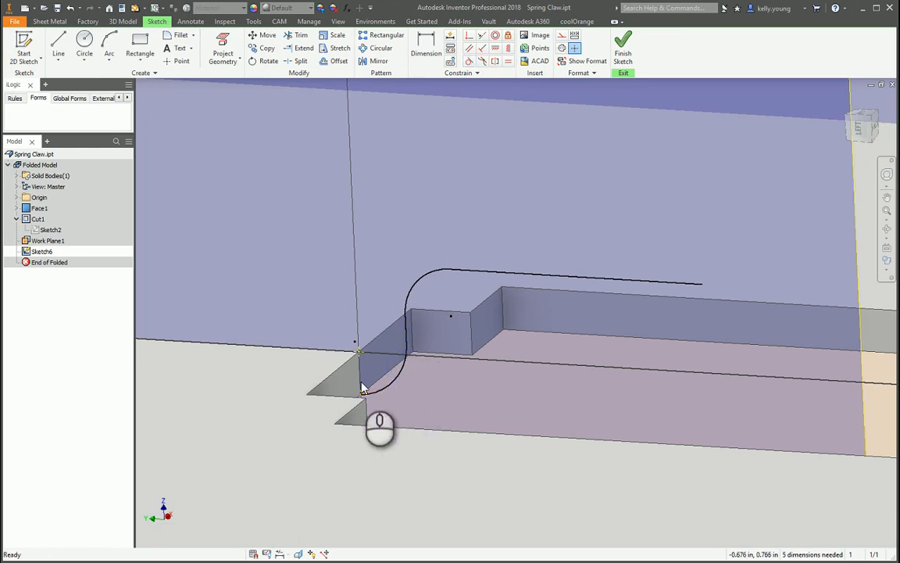
# Offset the claw profile to its upper side and attach the offset curve's start to the projected upper-edge point.
pyautogui.press('o')
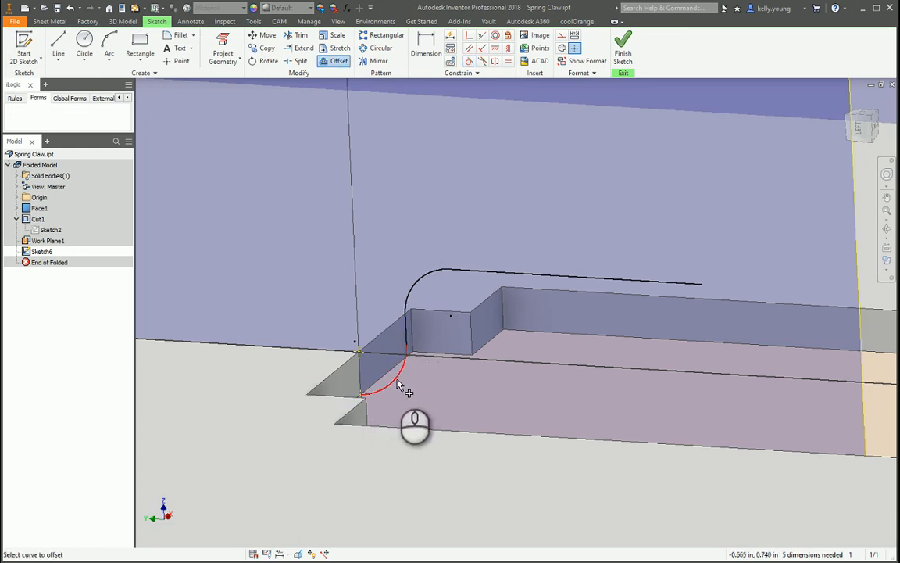
pyautogui.click(414, 297)
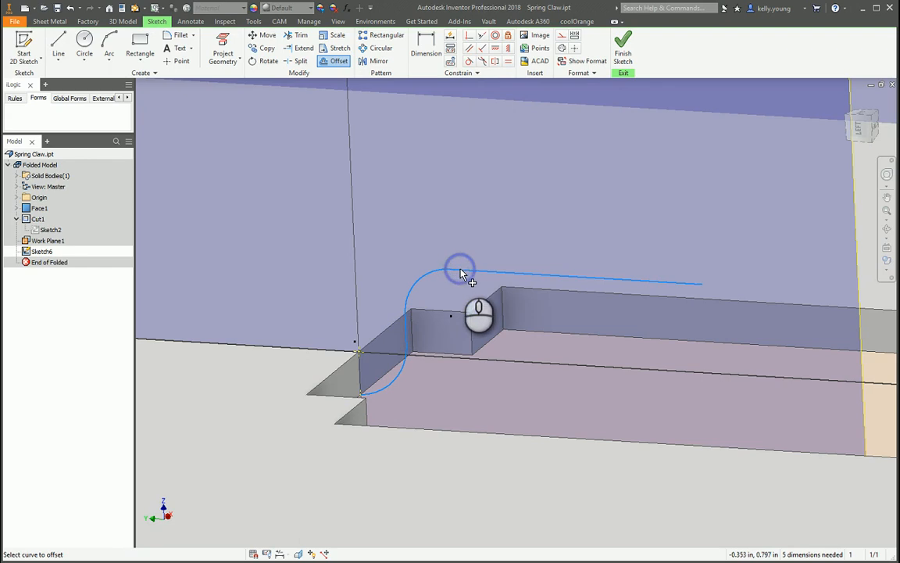
pyautogui.rightClick(468, 235)
pyautogui.click(494, 229)
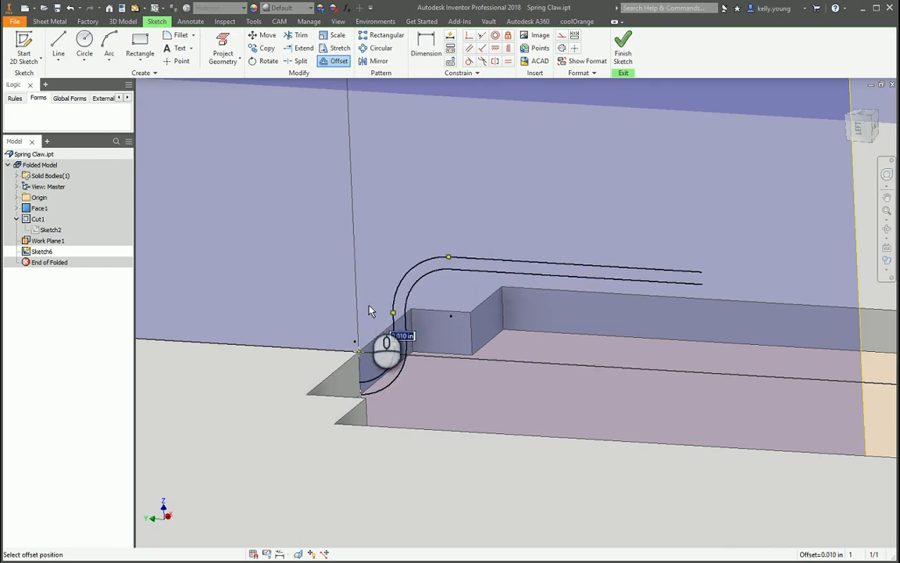
pyautogui.click(376, 324)
pyautogui.press('Escape')
pyautogui.moveTo(359, 368); pyautogui.dragTo(360, 358)
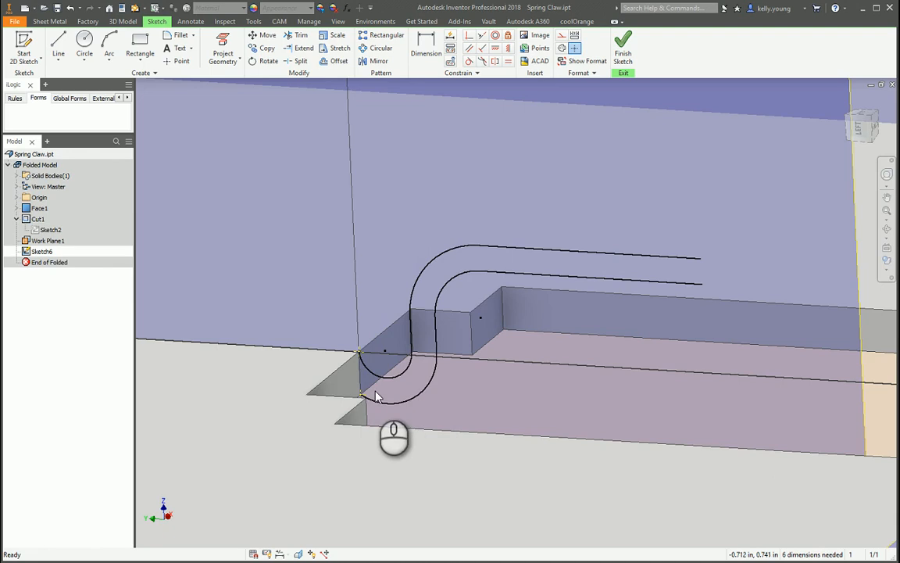
# Close the profile's start with a line between the upper- and lower-edge points and make it perpendicular to the lower arc.
pyautogui.press('l')
pyautogui.click(359, 352)
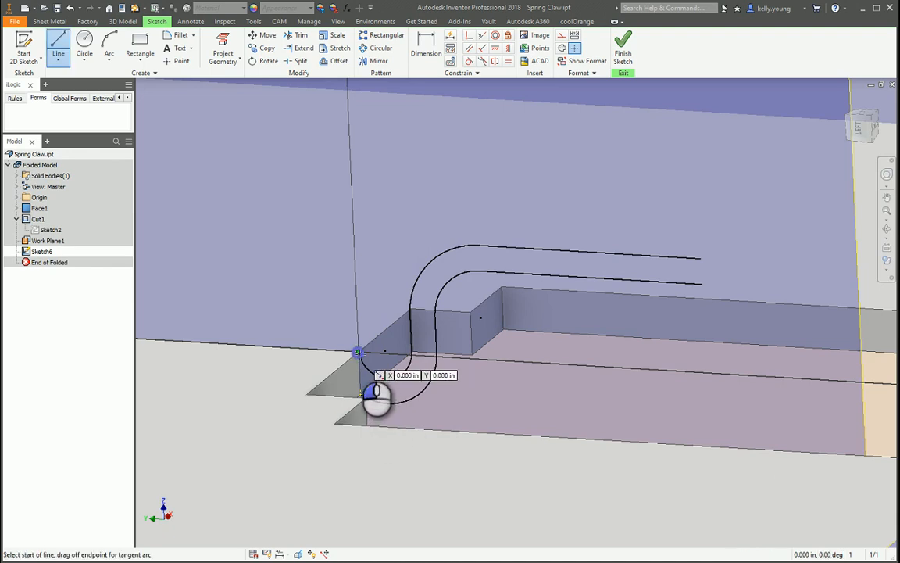
pyautogui.click(361, 394)
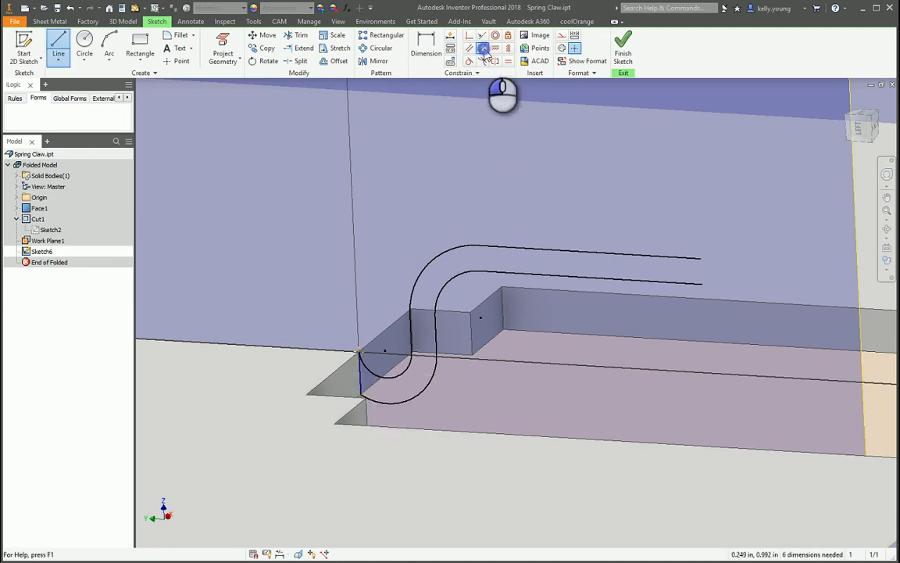
pyautogui.click(483, 49)
pyautogui.click(382, 397)
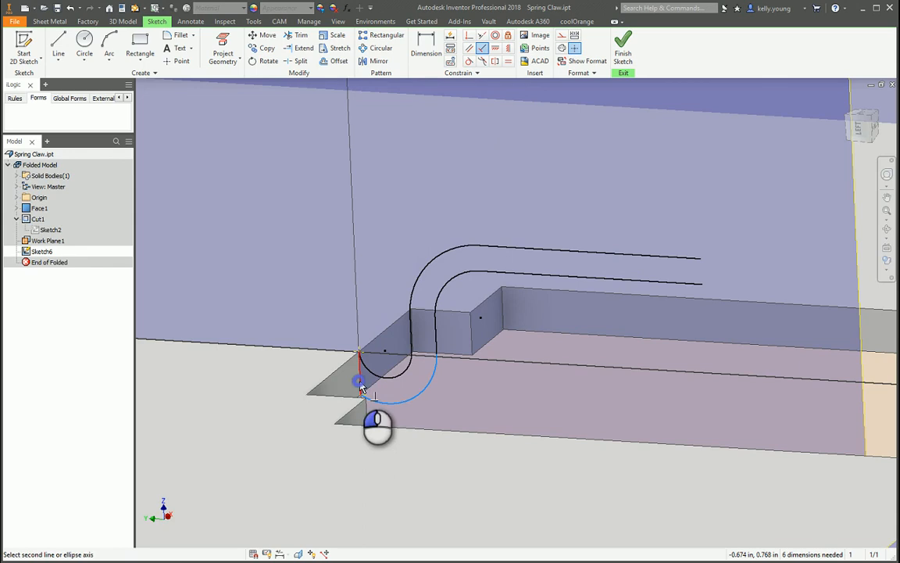
pyautogui.click(360, 385)
# Dimension the radii of the inside arcs at the lower and upper bends as BendRadius.
pyautogui.click(328, 308)
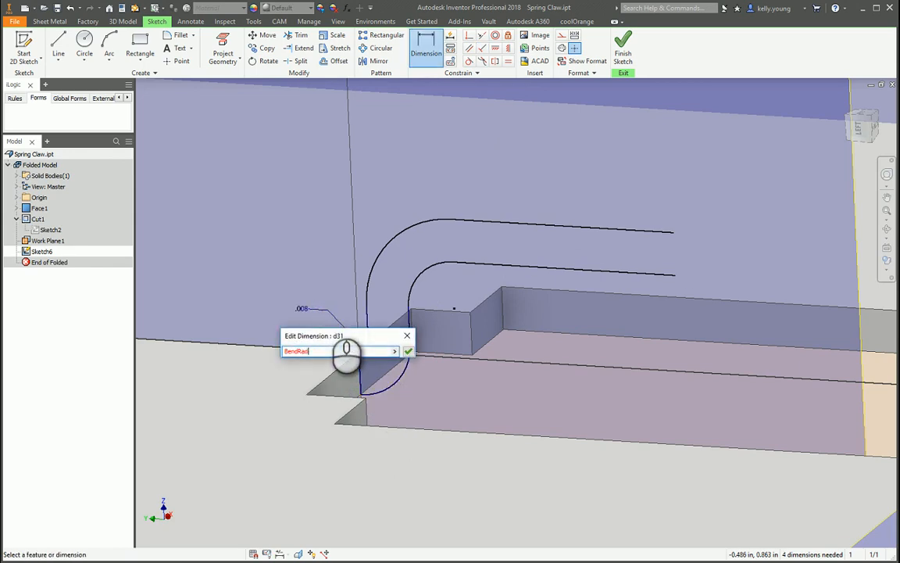
pyautogui.press('Return')
pyautogui.click(458, 236)
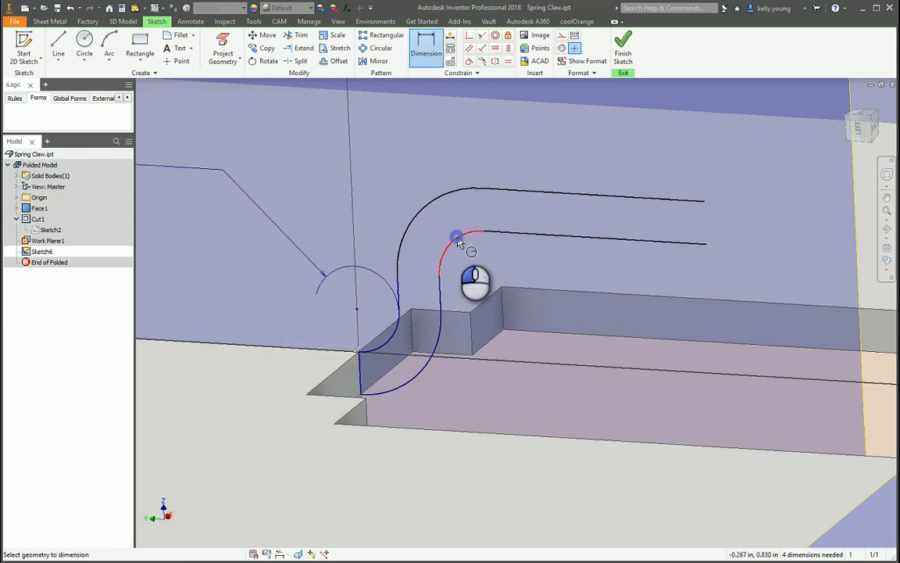
pyautogui.click(458, 245)
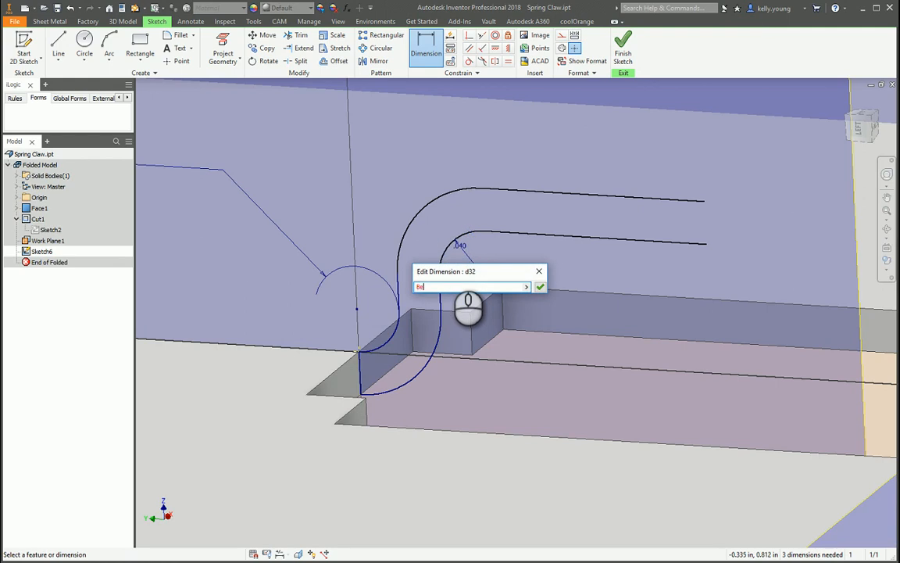
pyautogui.write('BendRadius')
pyautogui.press('Return')
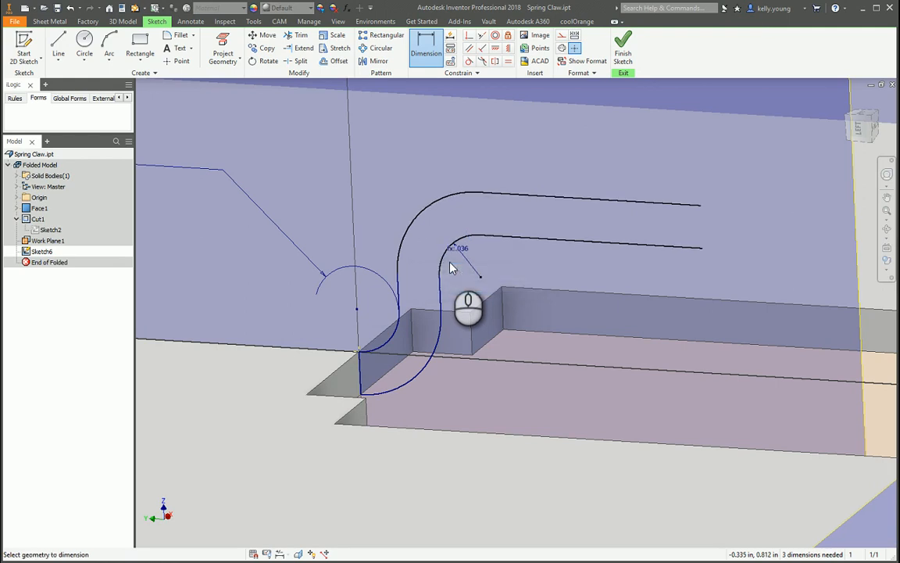
# Close the profile's free end with a line between the two long lines' endpoints.
pyautogui.press('l')
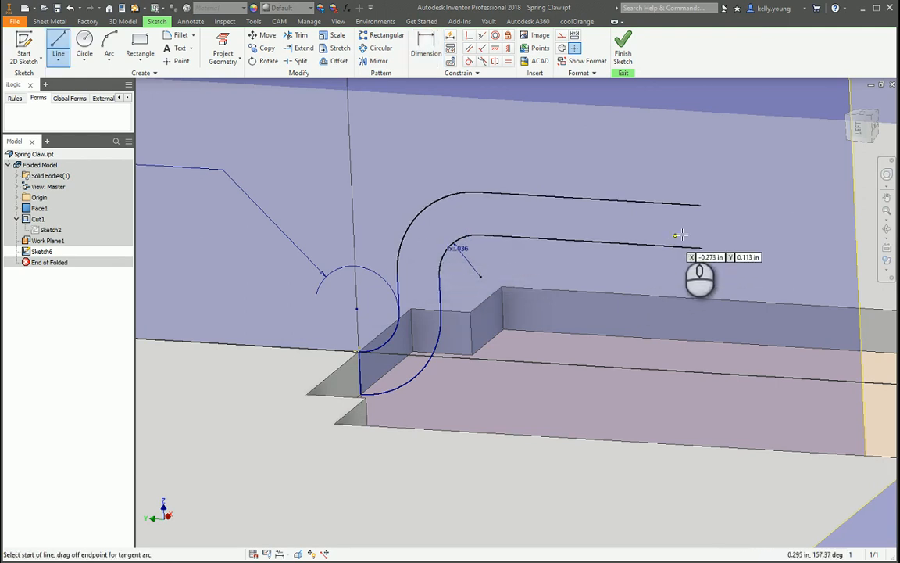
pyautogui.click(700, 207)
pyautogui.click(702, 248)
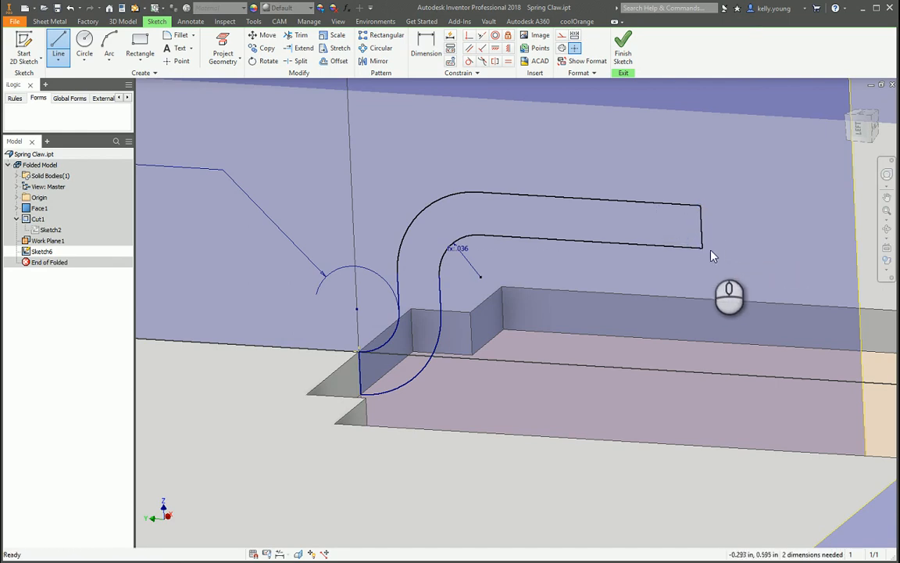
# Dimension the profile's overall length between its two end lines as 0.4 in.
pyautogui.press('d')
pyautogui.click(701, 232)
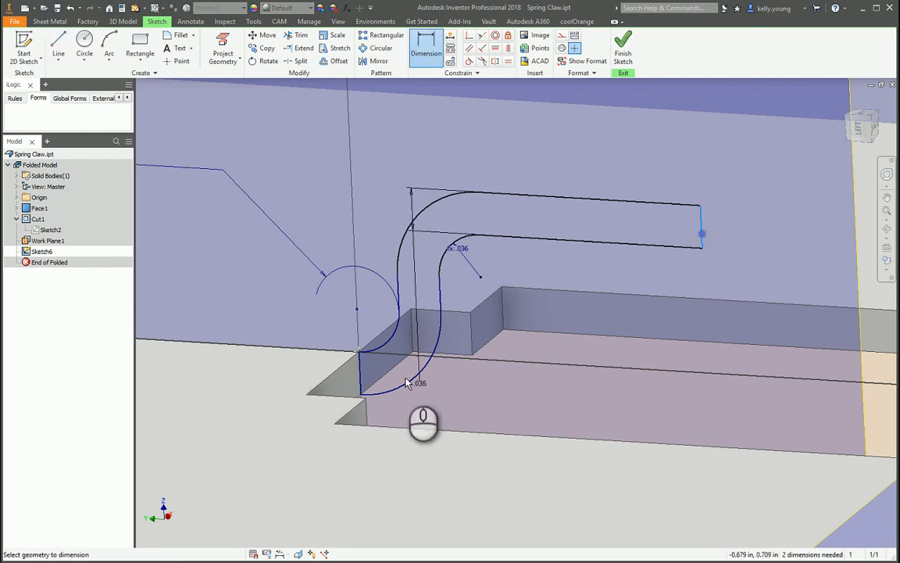
pyautogui.click(361, 376)
pyautogui.click(519, 121)
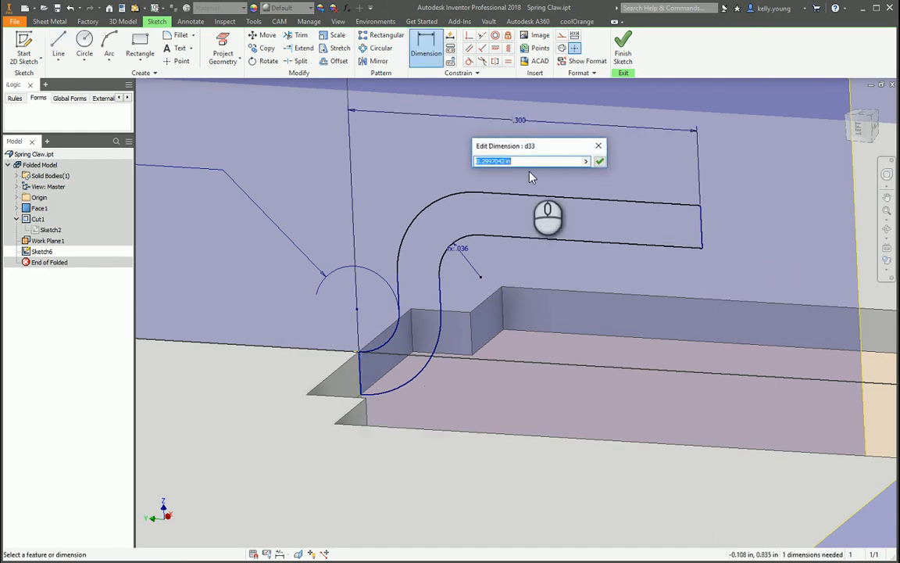
pyautogui.write('4')
pyautogui.press('Return')
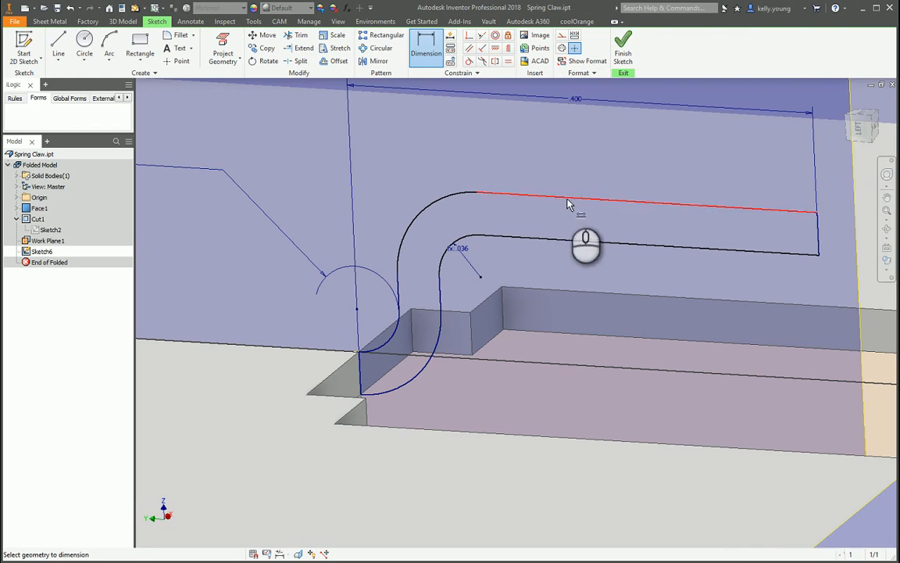
# Dimension the height from the plate's upper edge to the profile's upper long line as 0.15 in.
pyautogui.click(569, 199)
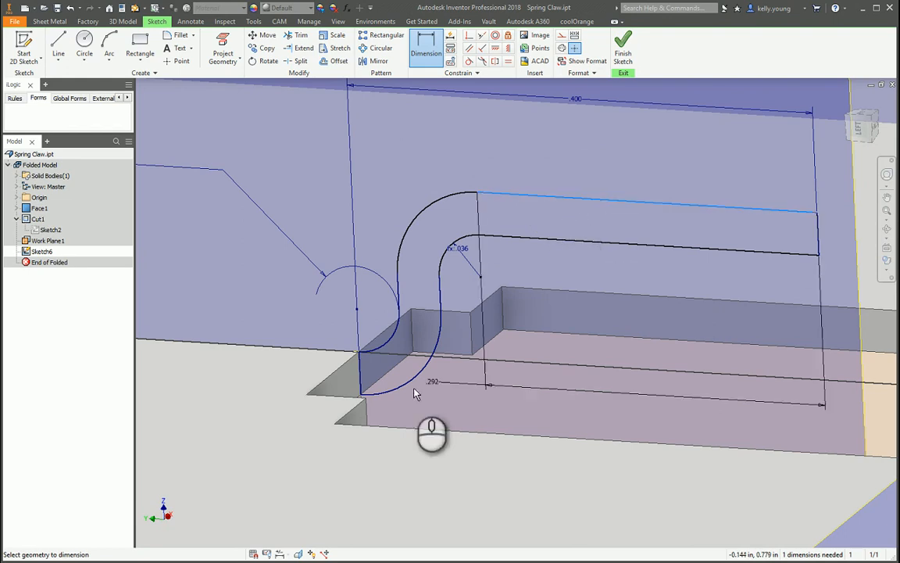
pyautogui.click(358, 354)
pyautogui.click(624, 320)
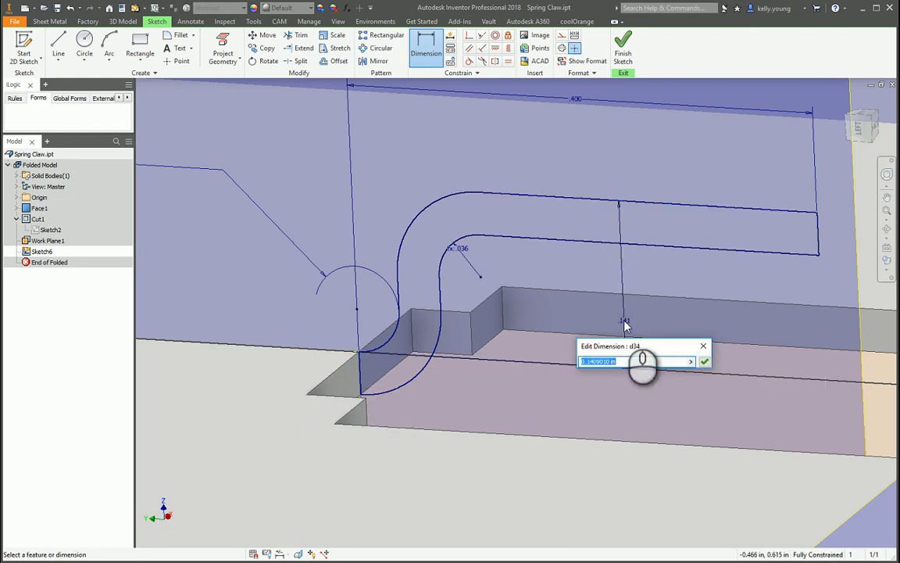
pyautogui.write('.15')
pyautogui.press('Return')
# Project the cutout's opposite end edge into the sketch and add a driven dimension to it from the profile's start.
pyautogui.moveTo(625, 322); pyautogui.dragTo(285, 290, button='middle')
pyautogui.scroll(2, 379, 385)
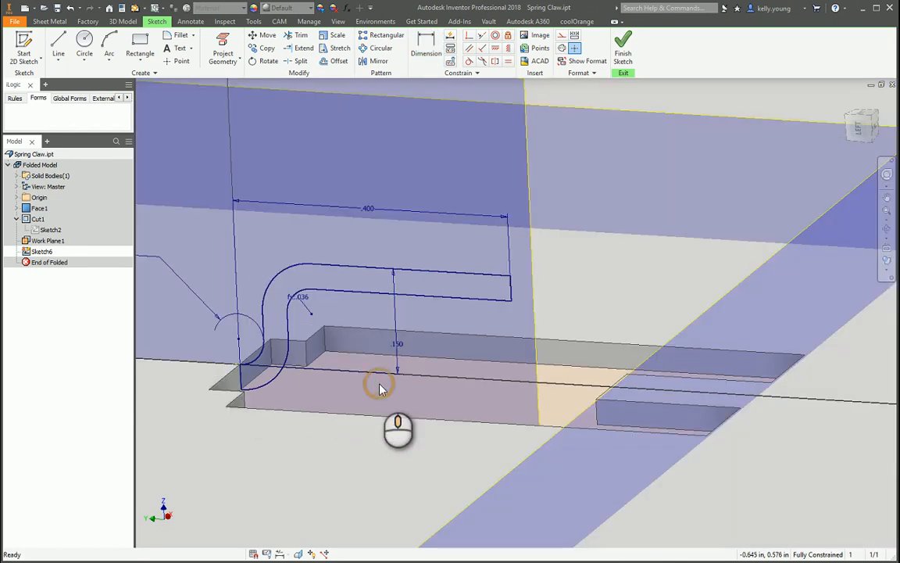
pyautogui.click(222, 52)
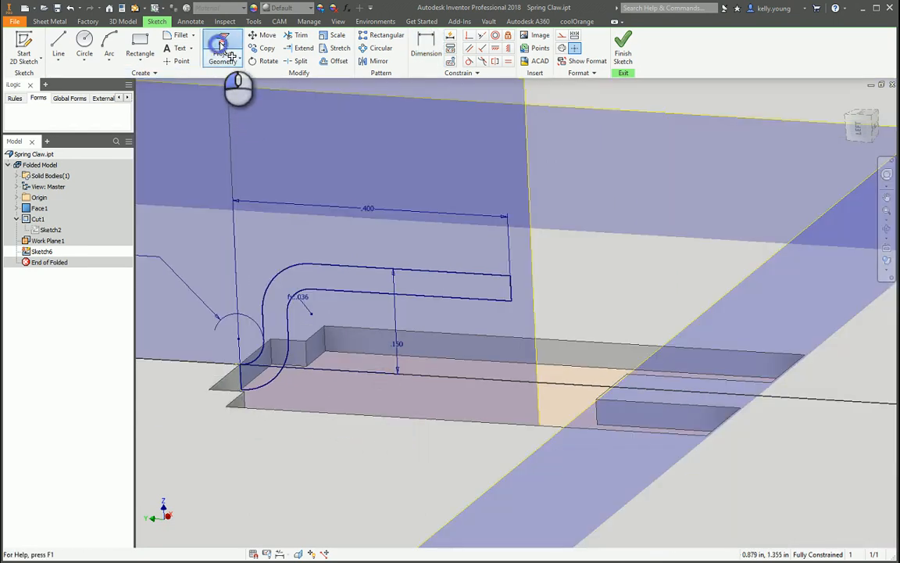
pyautogui.click(597, 399)
pyautogui.press('d')
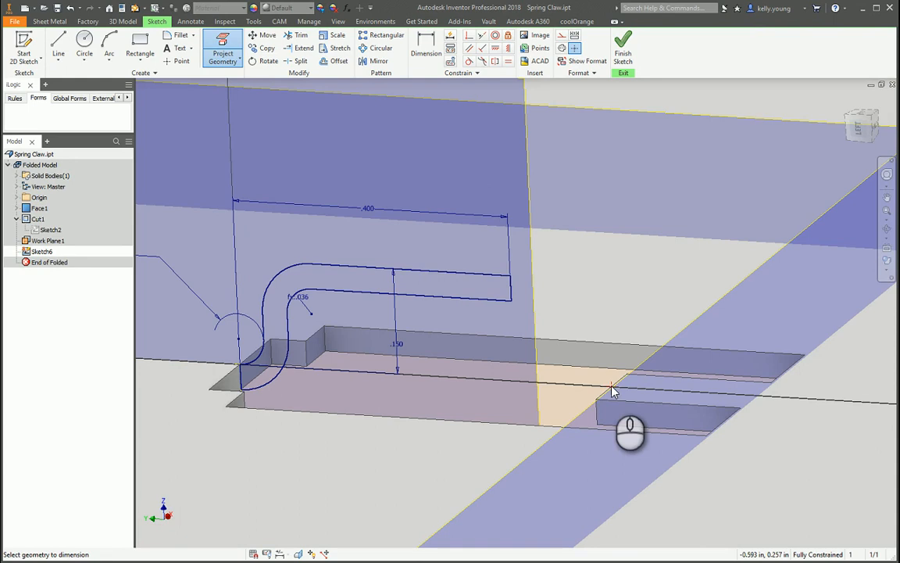
pyautogui.click(242, 370)
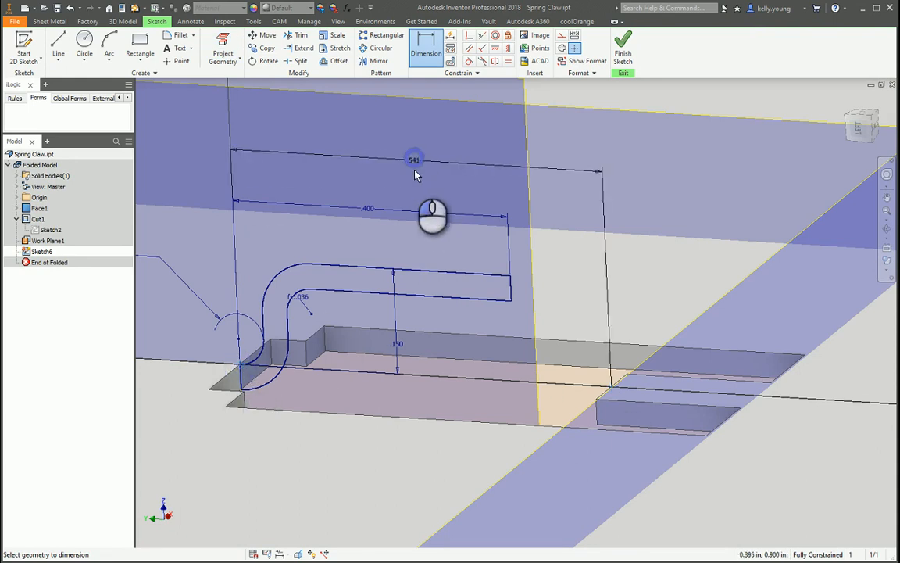
pyautogui.click(412, 157)
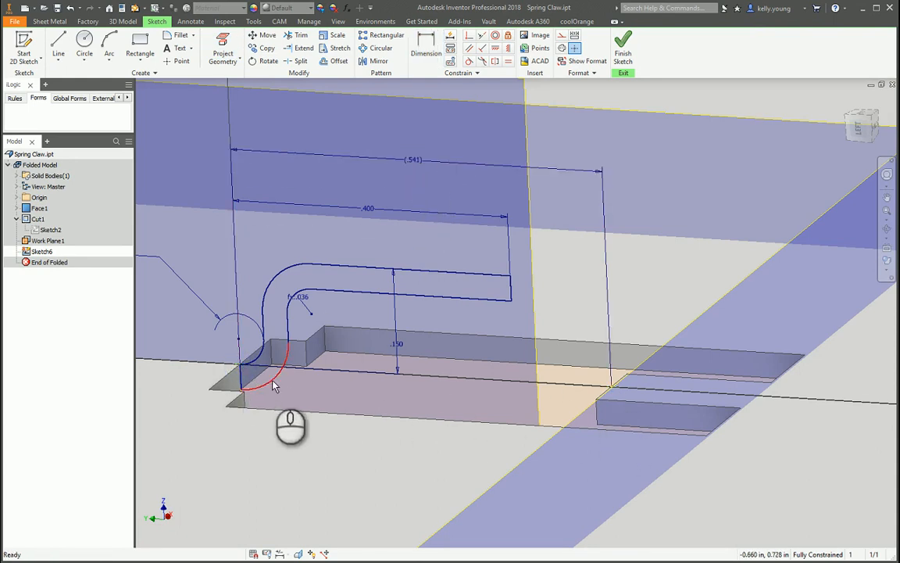
# Add driven dimensions for the lower arc's arc length and the length of the adjoining short vertical line.
pyautogui.rightClick(295, 396)
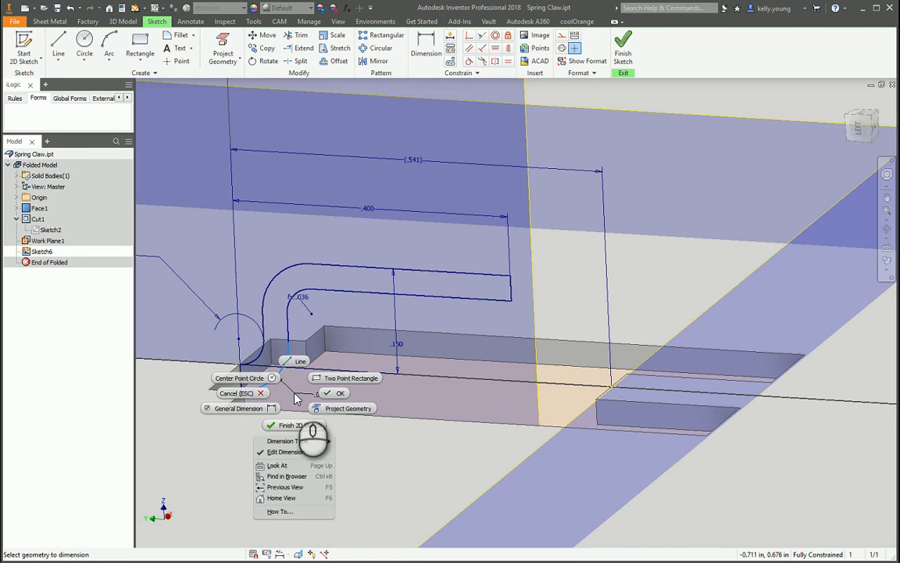
pyautogui.moveTo(293, 440)
pyautogui.click(358, 461)
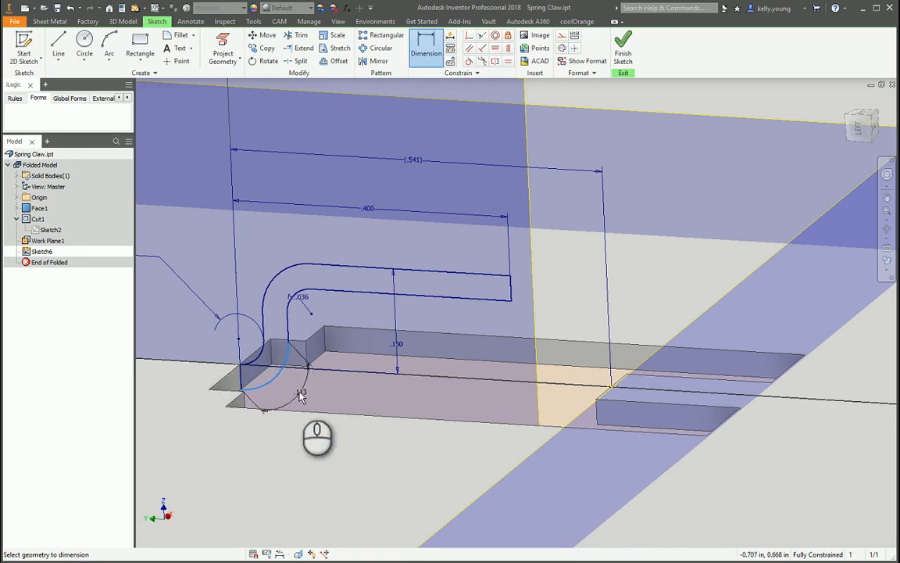
pyautogui.click(300, 395)
pyautogui.click(302, 329)
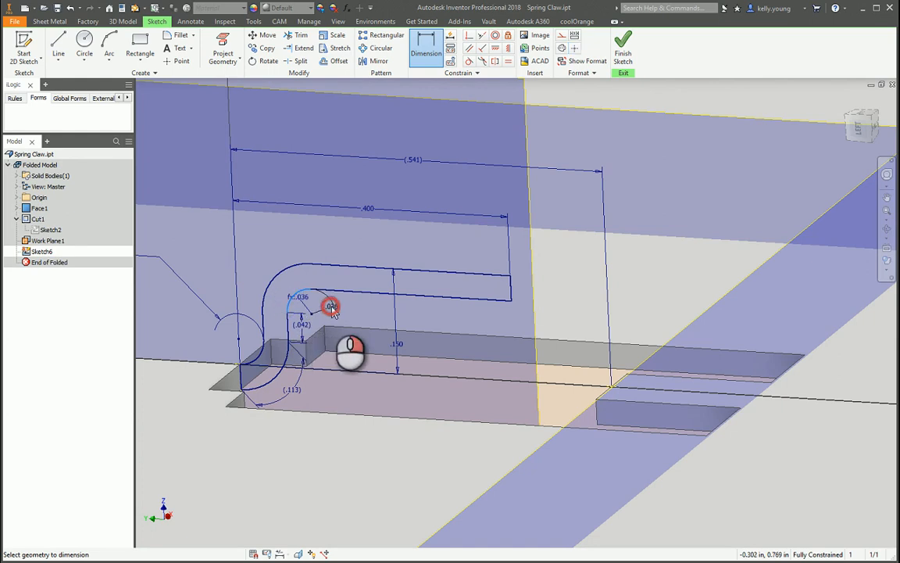
# Add driven dimensions for the upper inside arc's arc length and the length of the lower long line.
pyautogui.rightClick(332, 319)
pyautogui.moveTo(341, 353)
pyautogui.click(402, 373)
pyautogui.scroll(-2, 312, 321)
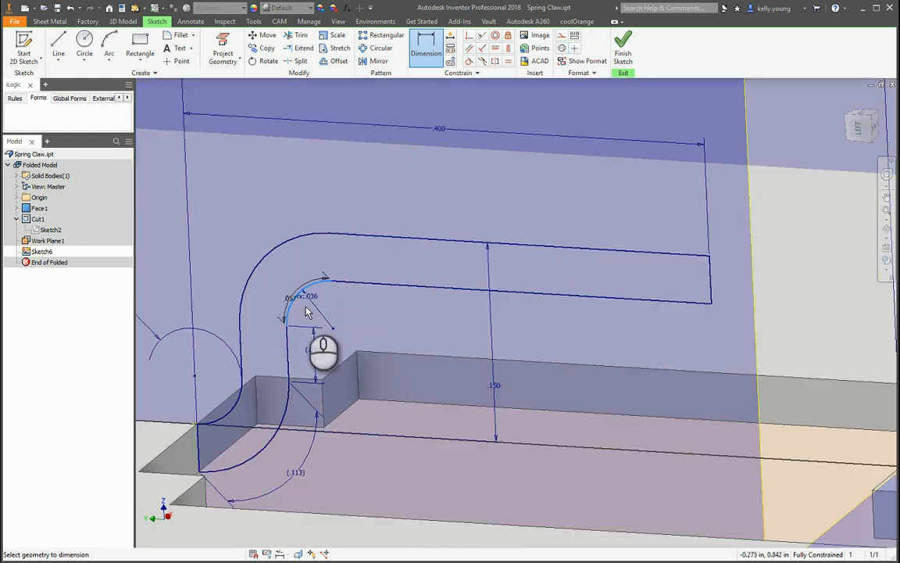
pyautogui.click(325, 322)
pyautogui.click(414, 291)
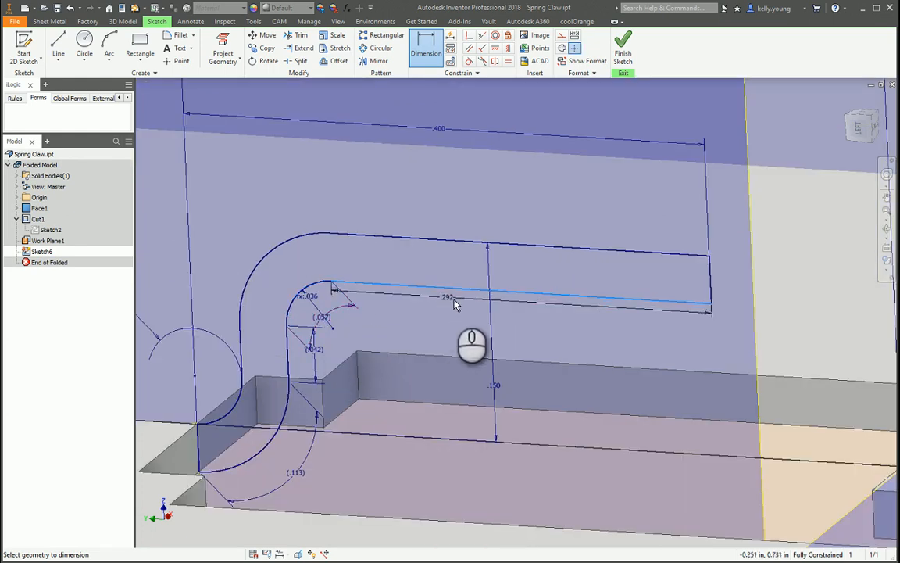
pyautogui.click(462, 307)
# Delete the 0.4 in overall length dimension and convert the long line's driven length dimension into a driving one.
pyautogui.click(442, 128)
pyautogui.press('Delete')
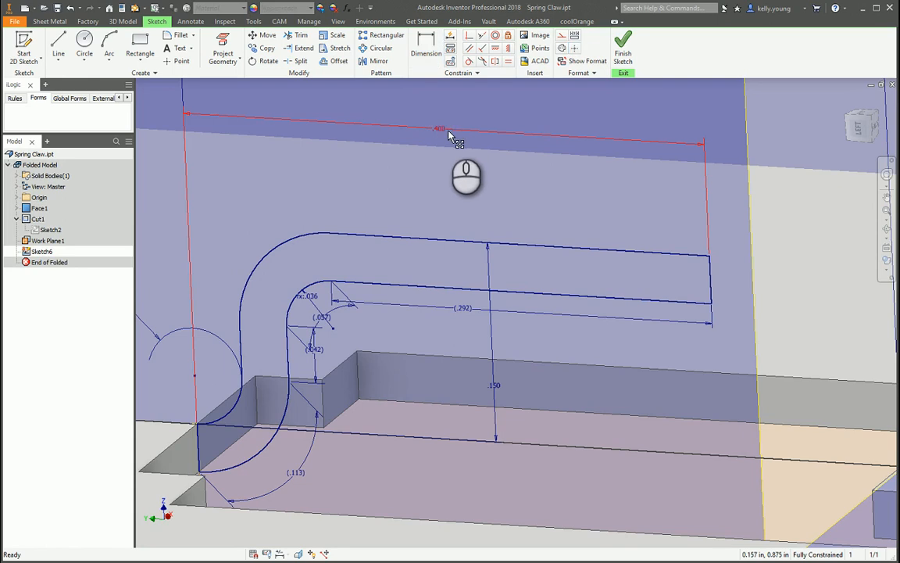
pyautogui.scroll(5, 456, 356)
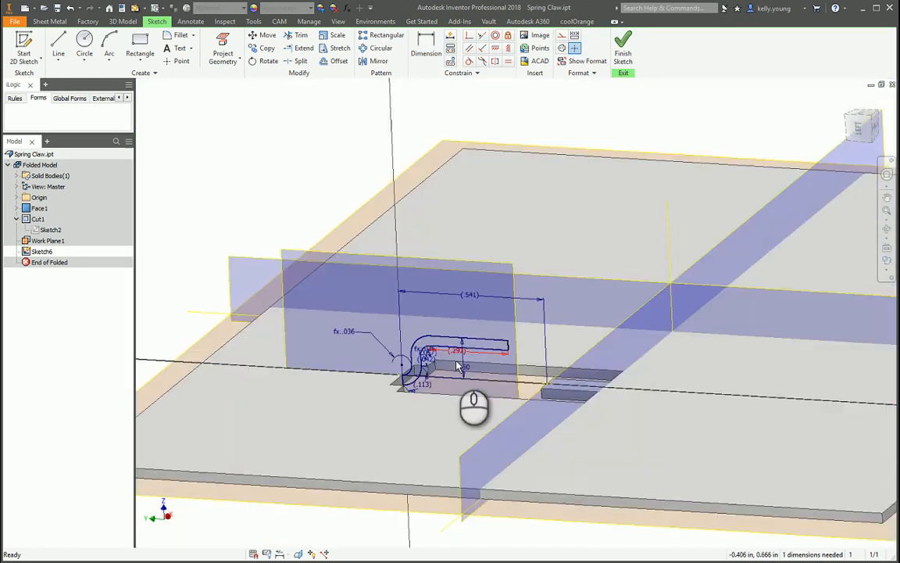
pyautogui.scroll(-3, 457, 358)
pyautogui.scroll(-2, 457, 357)
pyautogui.moveTo(458, 357); pyautogui.dragTo(450, 383, button='middle')
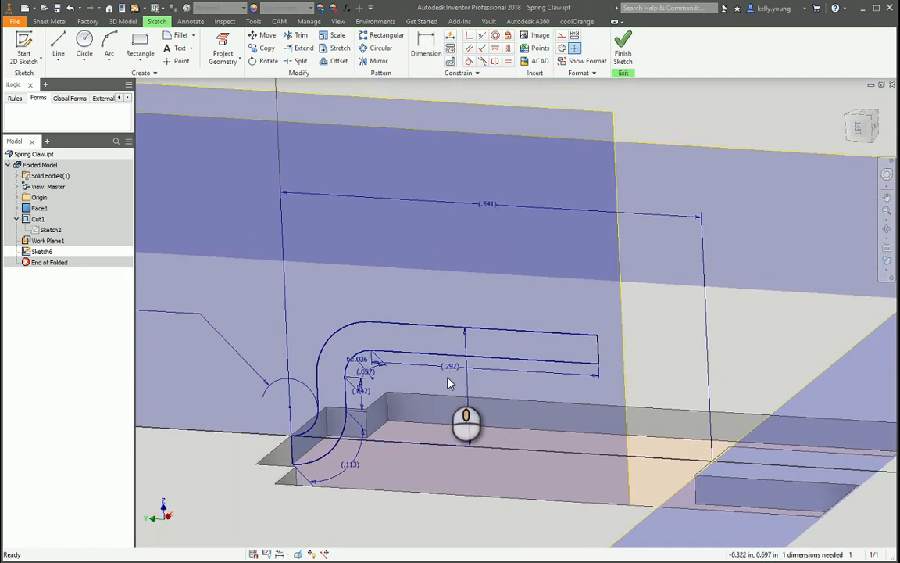
pyautogui.press('d')
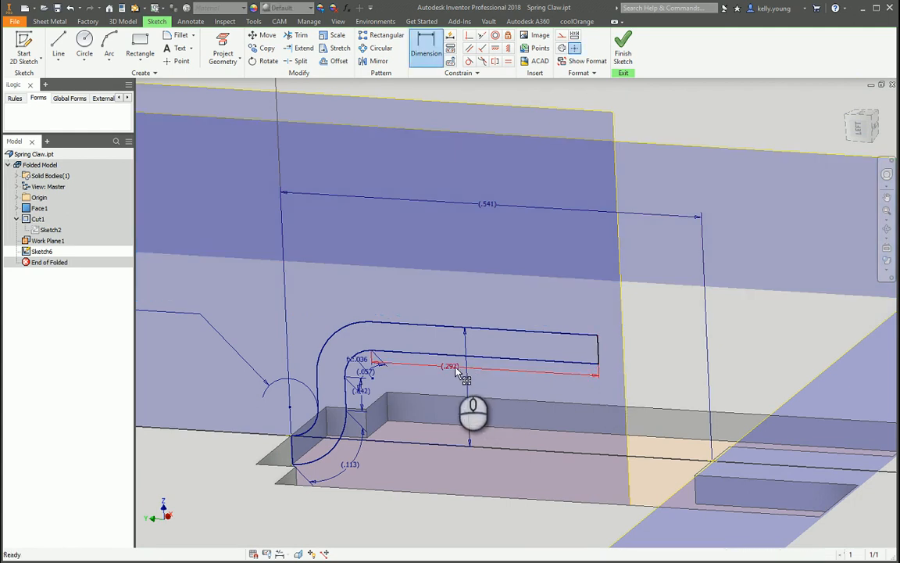
pyautogui.click(447, 366)
pyautogui.click(574, 36)
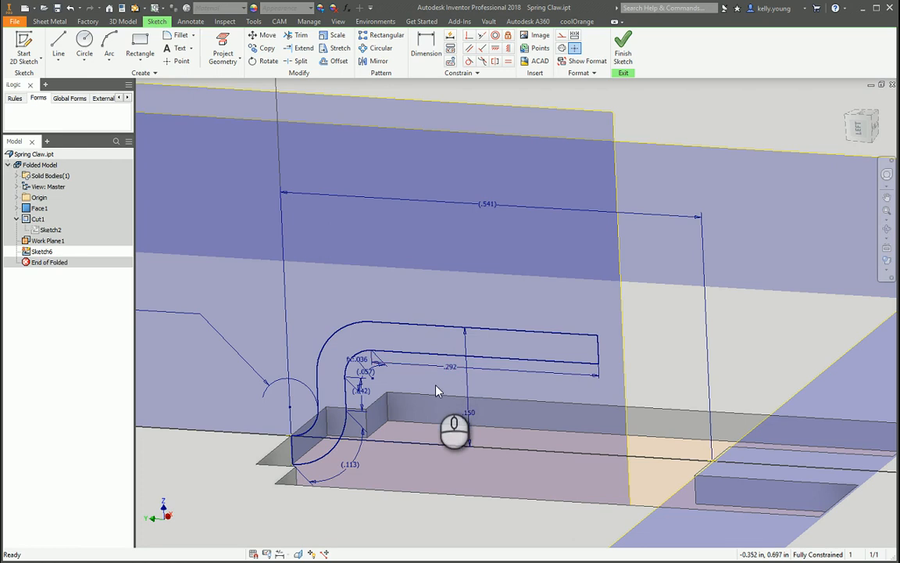
# Set the long lower line's length to the equation d35-d36-d37-d38, referencing the overall, lower arc, vertical line and upper arc dimensions.
pyautogui.doubleClick(452, 368)
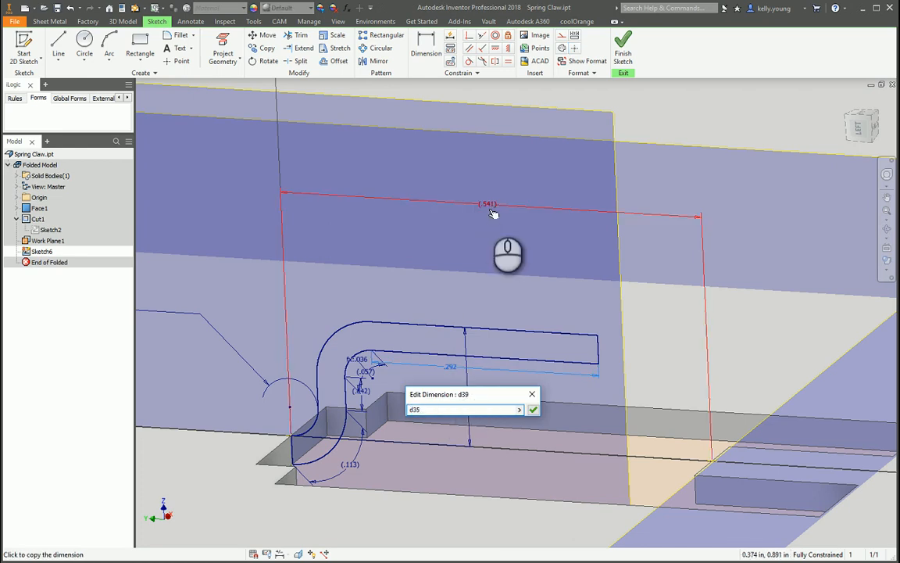
pyautogui.write('-')
pyautogui.click(354, 466)
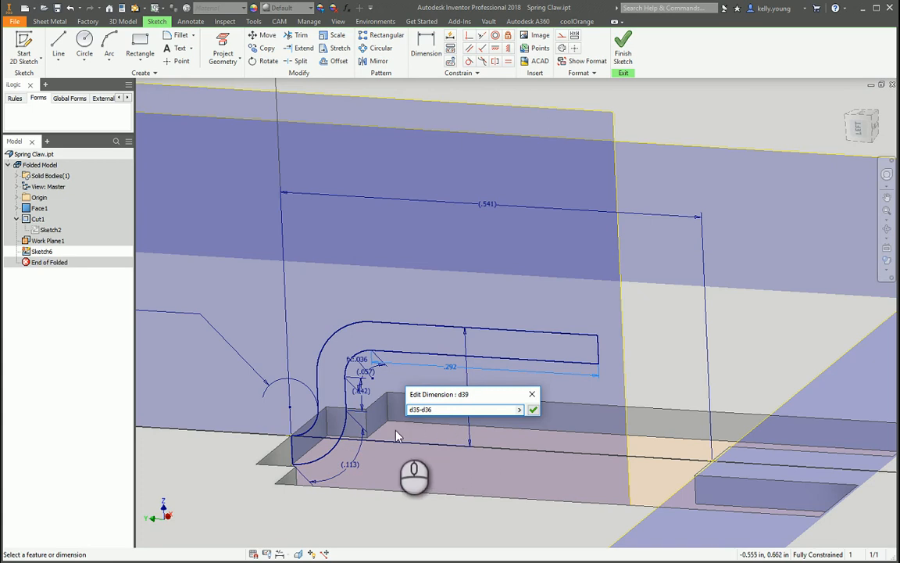
pyautogui.write('-')
pyautogui.click(361, 389)
pyautogui.write('-d37')
pyautogui.click(364, 370)
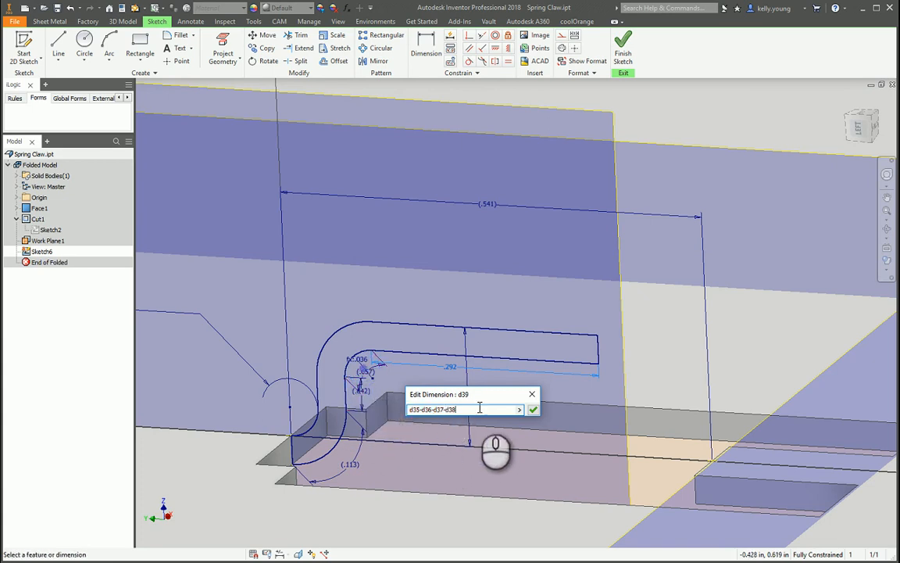
pyautogui.click(535, 410)
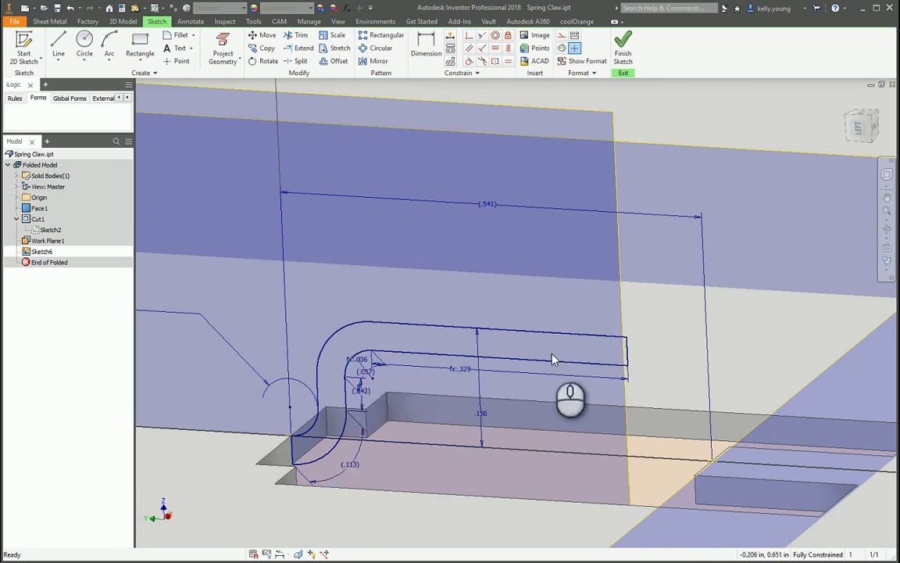
# Review the equation driving the long line's length and inspect the claw profile against the cutout.
pyautogui.keyDown('shift'); pyautogui.moveTo(638, 374); pyautogui.dragTo(655, 411, button='middle'); pyautogui.keyUp('shift')
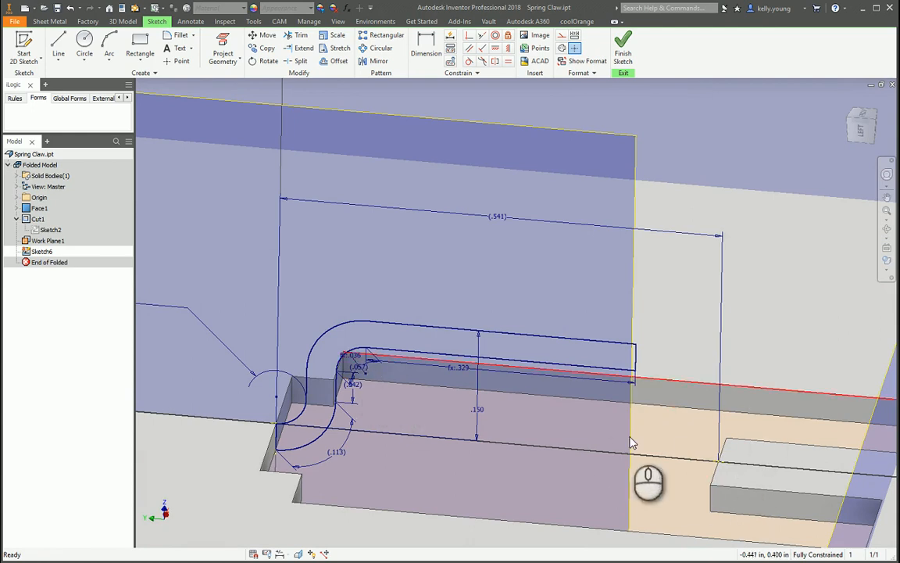
pyautogui.moveTo(613, 496)
pyautogui.keyDown('shift'); pyautogui.mouseDown(button='middle')
pyautogui.moveTo(632, 484)
pyautogui.moveTo(612, 488)
pyautogui.mouseUp(button='middle'); pyautogui.keyUp('shift')
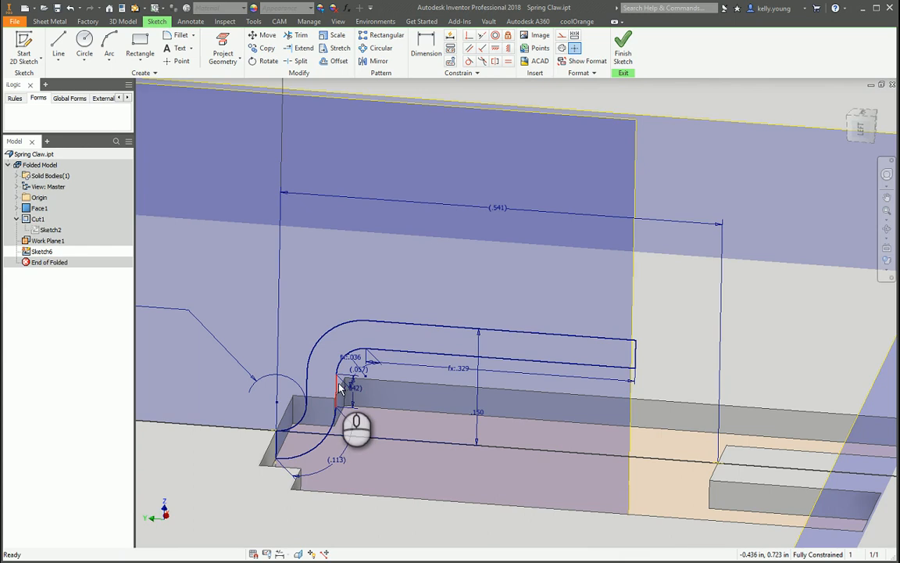
pyautogui.doubleClick(460, 369)
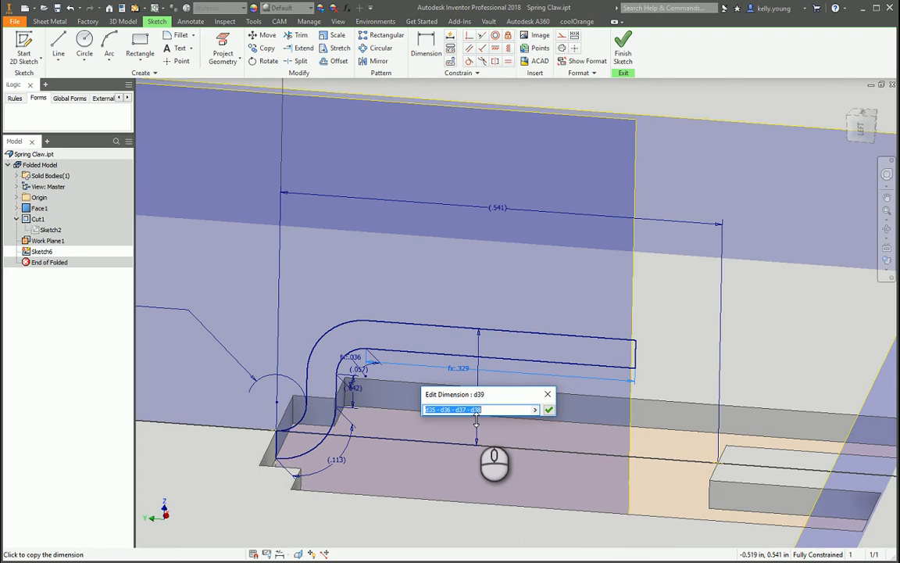
pyautogui.press('Escape')
pyautogui.keyDown('shift'); pyautogui.moveTo(514, 420); pyautogui.dragTo(482, 422, button='middle'); pyautogui.keyUp('shift')
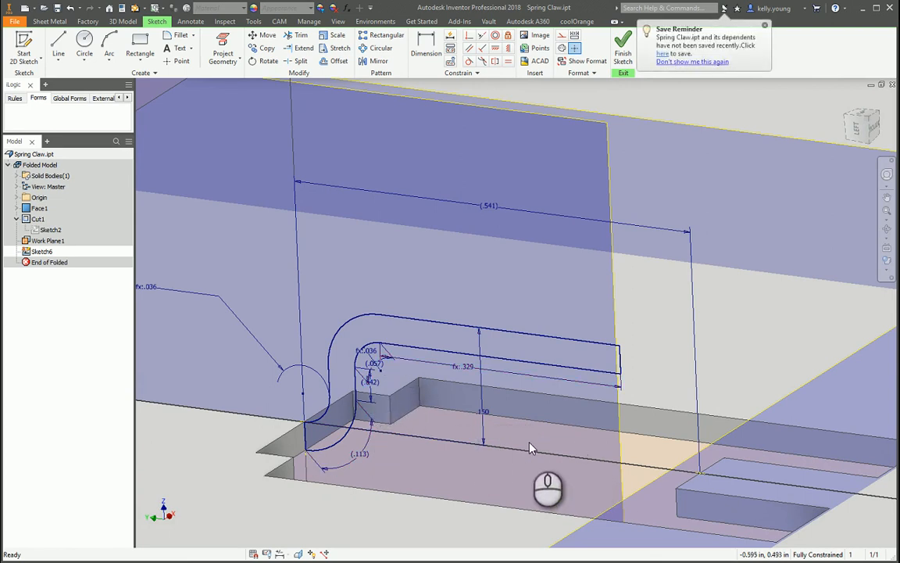
# Set the claw profile's overall height to 0.14 in and finish the sketch.
pyautogui.doubleClick(485, 413)
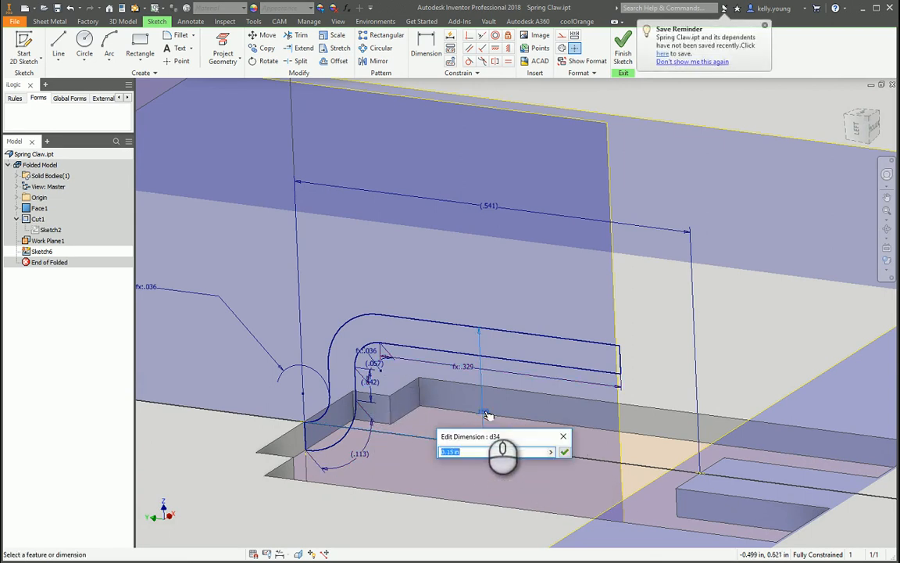
pyautogui.press('Return')
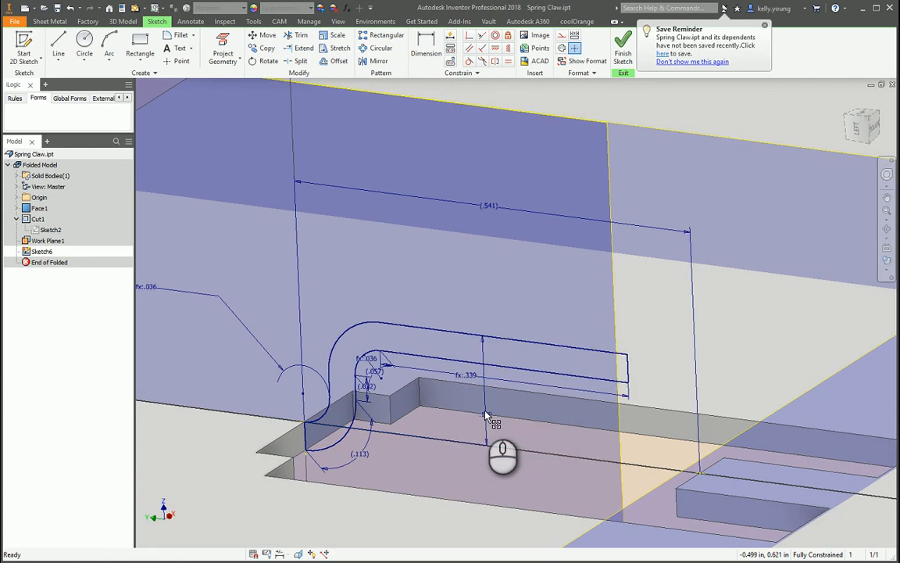
pyautogui.moveTo(486, 426)
pyautogui.keyDown('shift'); pyautogui.mouseDown(button='middle')
pyautogui.moveTo(432, 438)
pyautogui.moveTo(430, 452)
pyautogui.moveTo(406, 394)
pyautogui.mouseUp(button='middle'); pyautogui.keyUp('shift')
pyautogui.click(621, 39)
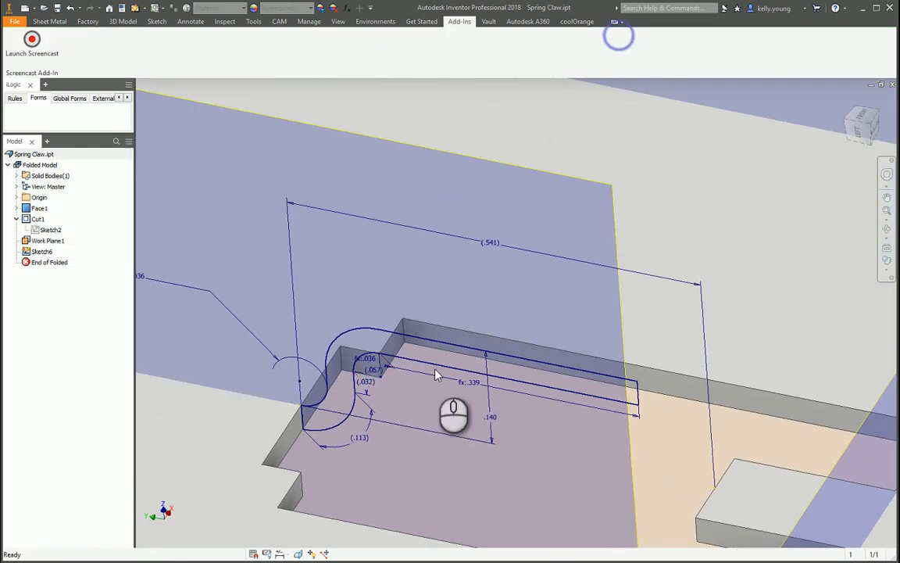
# Extrude the claw profile symmetrically about the sketch plane over a distance of 0.25 in.
pyautogui.press('e')
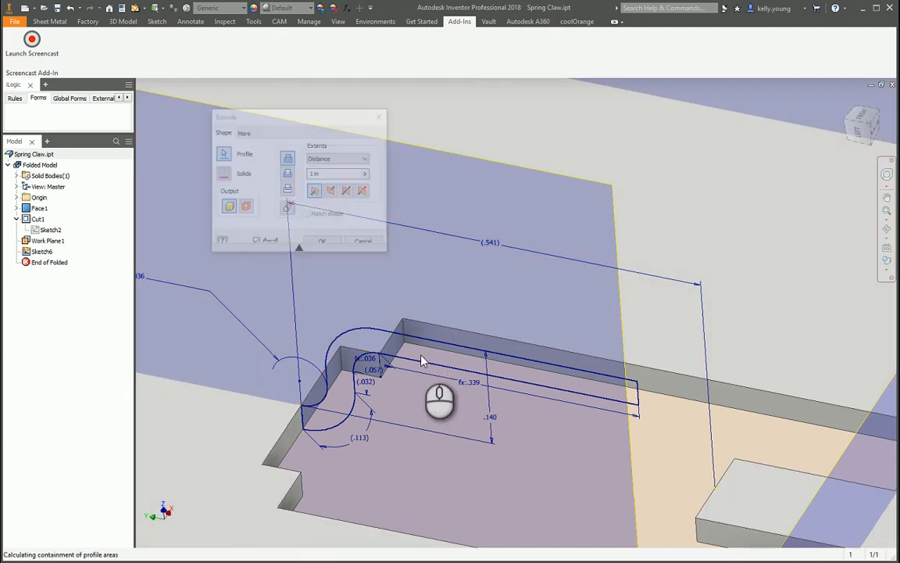
pyautogui.click(420, 361)
pyautogui.click(348, 191)
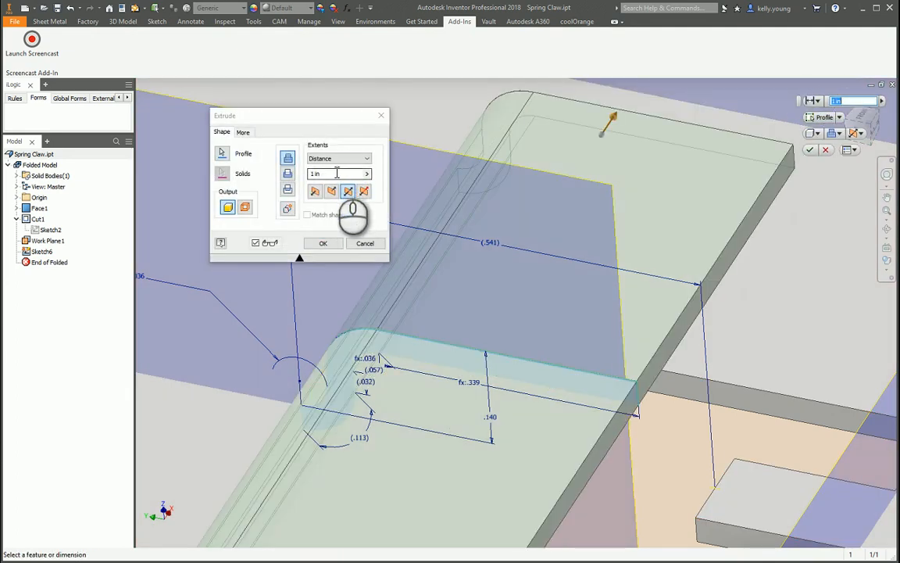
pyautogui.click(336, 173)
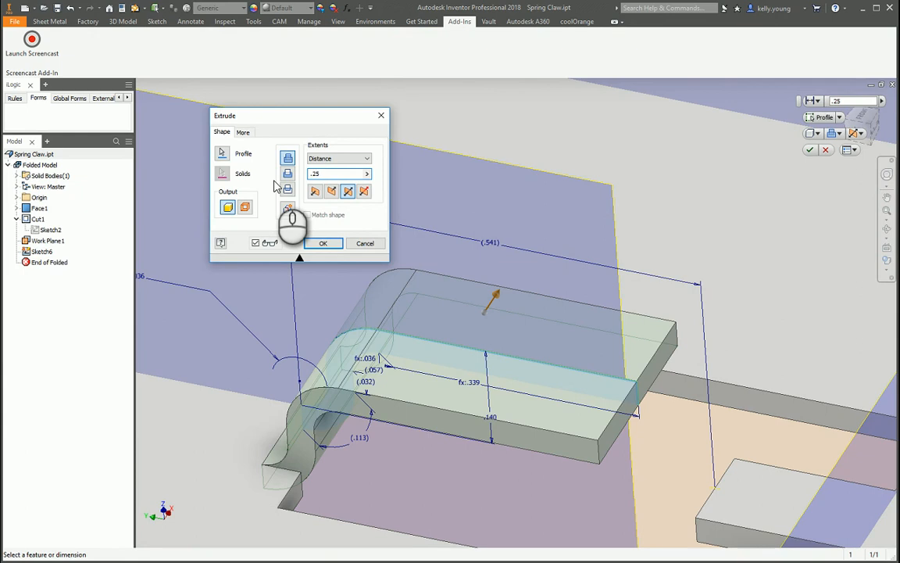
pyautogui.press('Return')
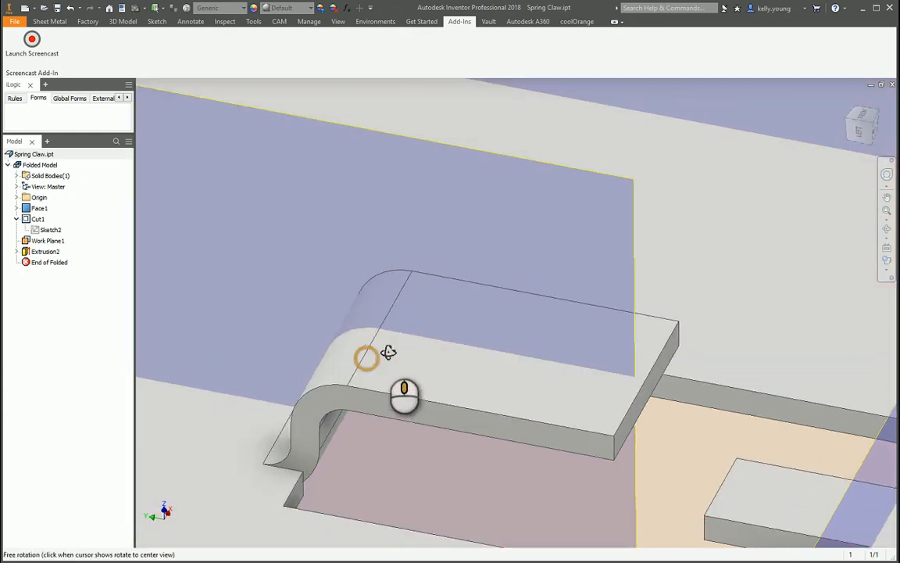
# Edit the claw extrusion and set its distance to 0.2 in.
pyautogui.moveTo(388, 353)
pyautogui.keyDown('shift'); pyautogui.mouseDown(button='middle')
pyautogui.moveTo(464, 341)
pyautogui.moveTo(482, 384)
pyautogui.moveTo(446, 363)
pyautogui.moveTo(448, 379)
pyautogui.moveTo(454, 345)
pyautogui.moveTo(400, 372)
pyautogui.moveTo(345, 345)
pyautogui.moveTo(392, 394)
pyautogui.moveTo(316, 322)
pyautogui.moveTo(334, 297)
pyautogui.moveTo(156, 275)
pyautogui.mouseUp(button='middle'); pyautogui.keyUp('shift')
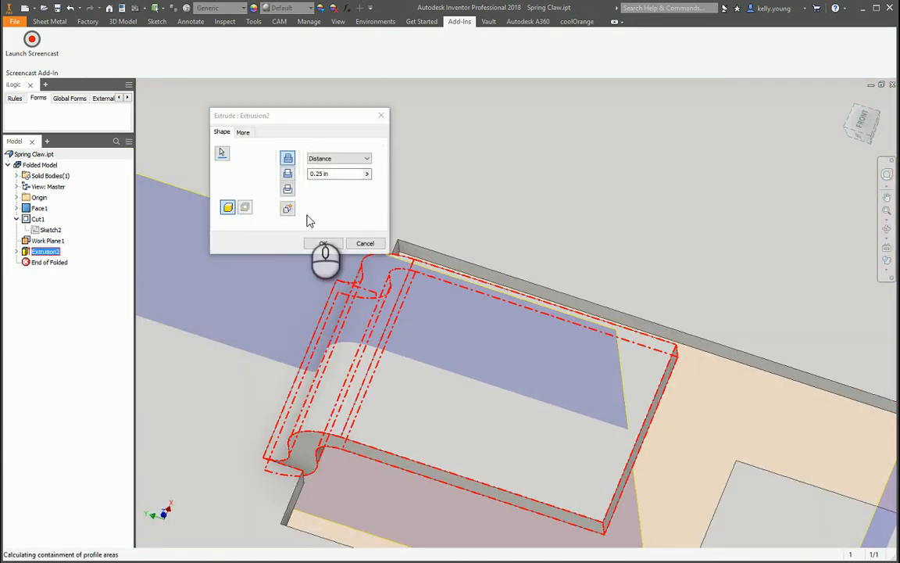
pyautogui.moveTo(319, 173); pyautogui.dragTo(479, 201)
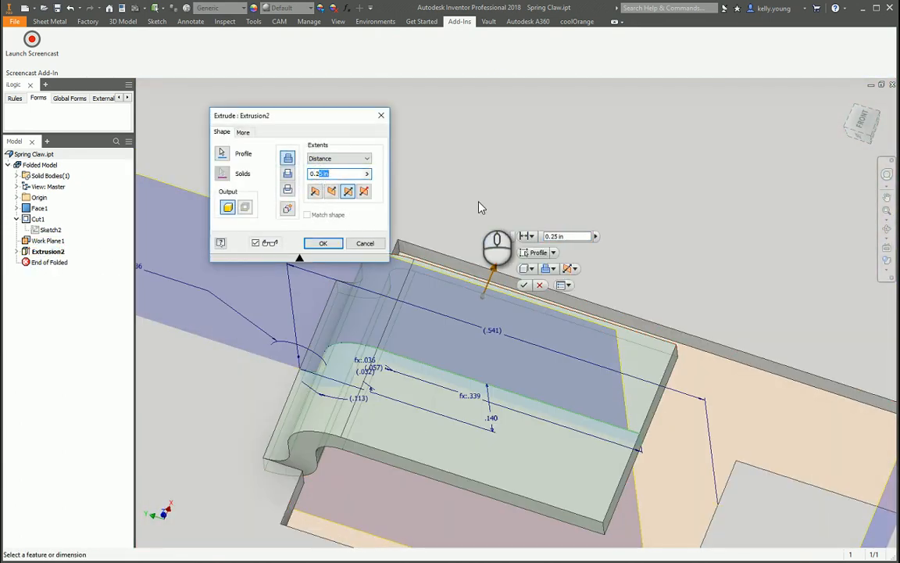
pyautogui.press('Return')
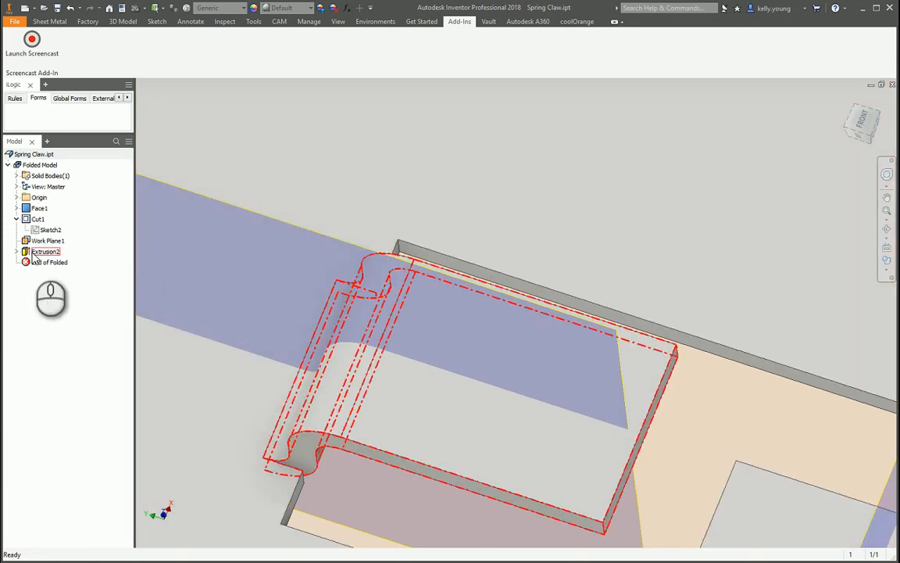
pyautogui.doubleClick(35, 252)
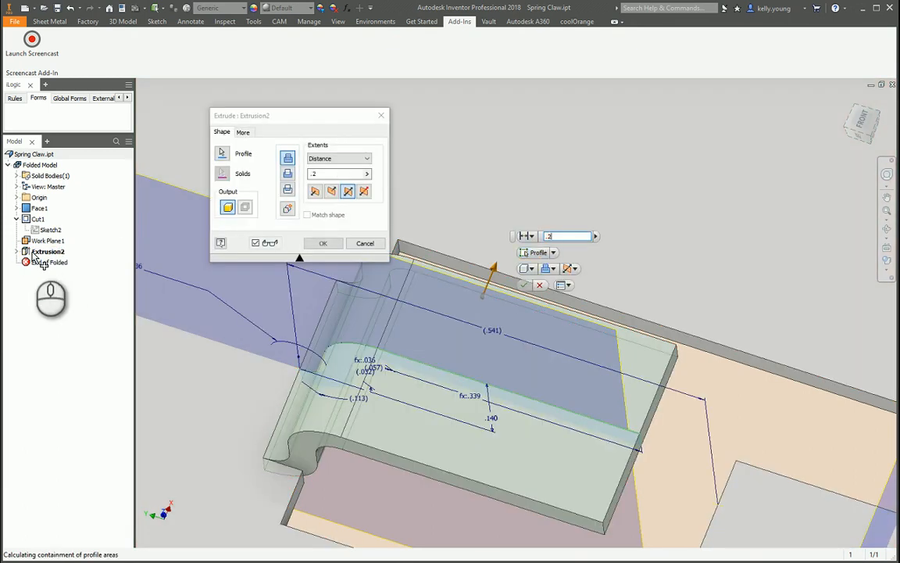
pyautogui.press('Return')
# Extract a standard iFeature from the cutout, Work Plane1 and the claw extrusion.
pyautogui.keyDown('shift'); pyautogui.moveTo(275, 466); pyautogui.dragTo(407, 453, button='middle'); pyautogui.keyUp('shift')
pyautogui.moveTo(407, 454); pyautogui.dragTo(417, 334, button='middle')
pyautogui.scroll(4, 383, 355)
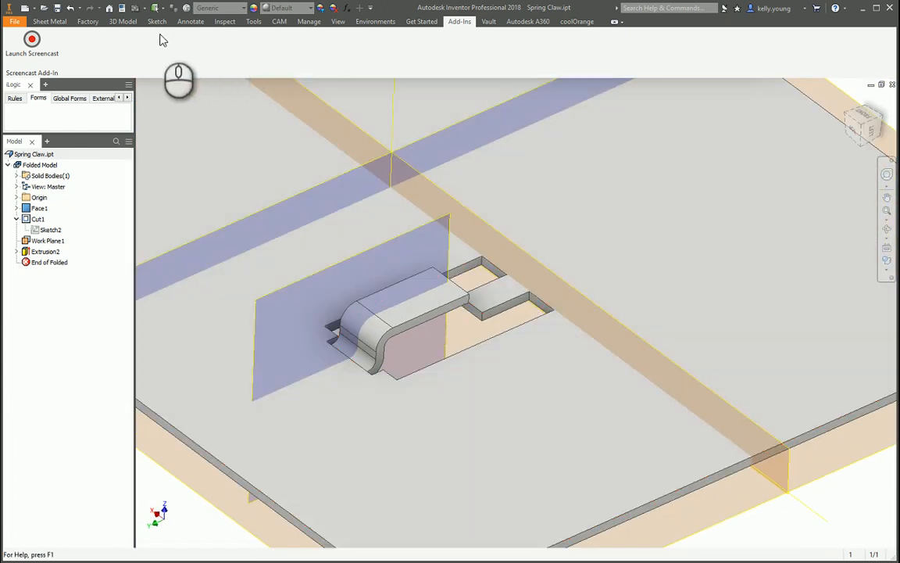
pyautogui.click(49, 22)
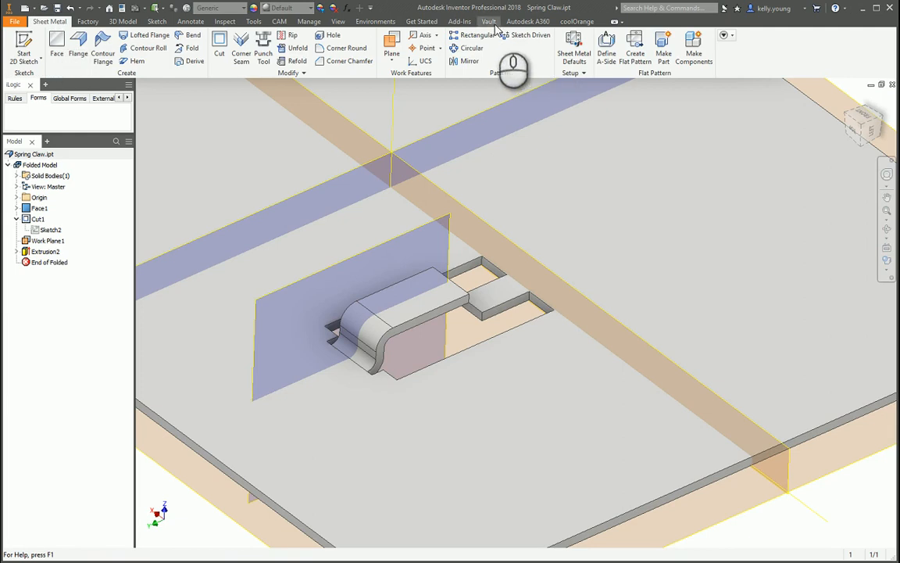
pyautogui.click(309, 21)
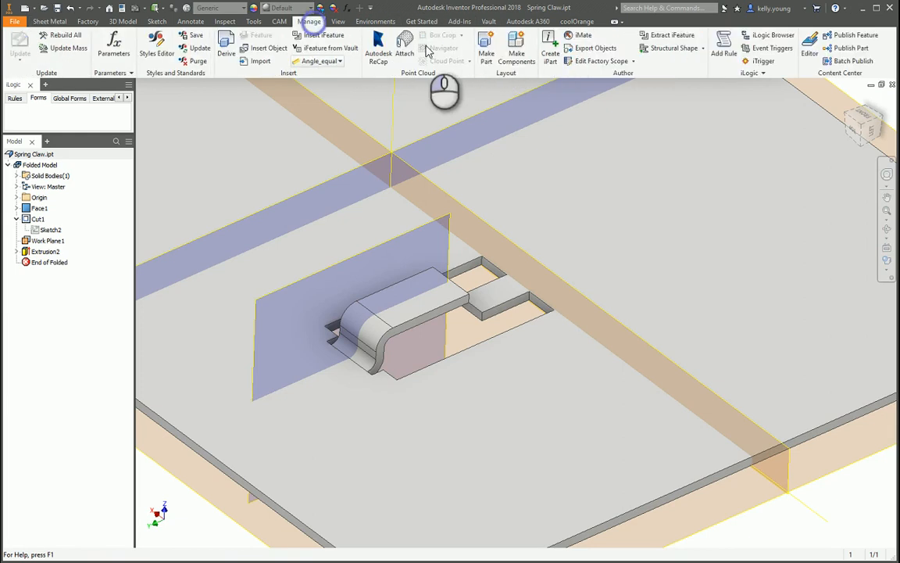
pyautogui.click(668, 36)
pyautogui.scroll(3, 536, 312)
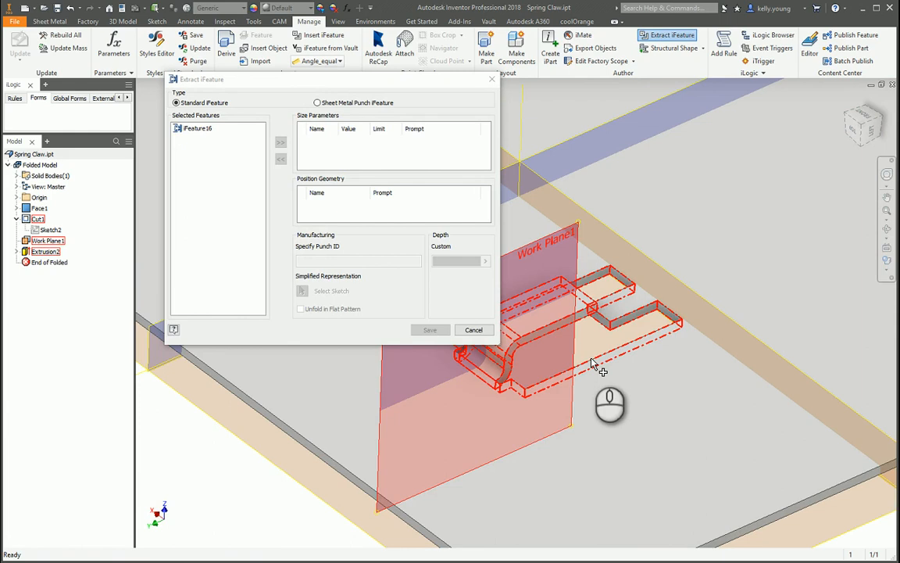
pyautogui.click(592, 363)
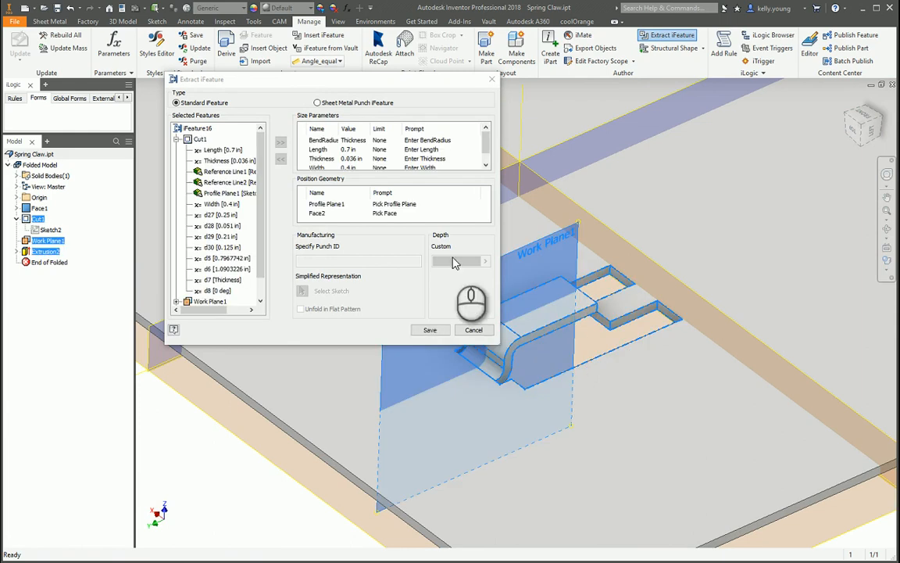
# Save the extracted iFeature as Spring Claw2.ide in the Punches folder of the catalog.
pyautogui.click(430, 329)
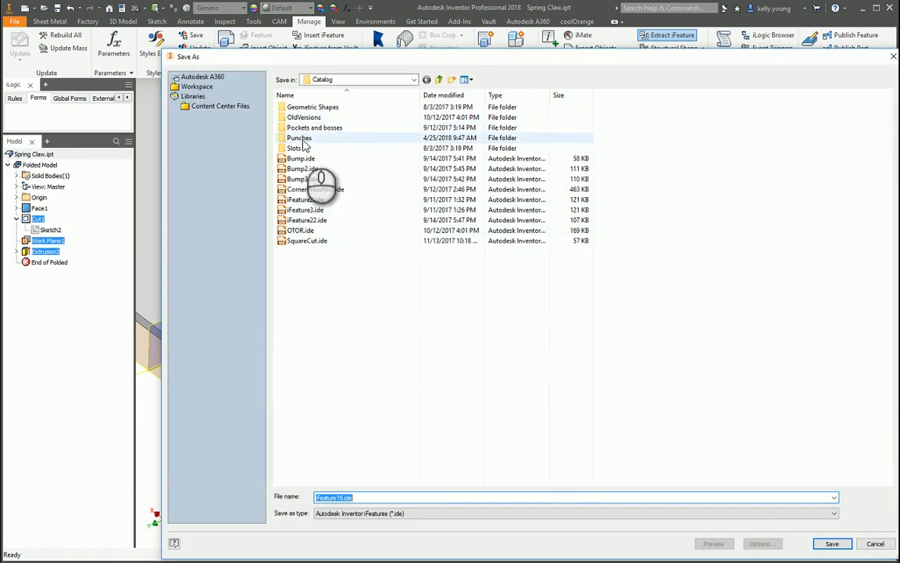
pyautogui.doubleClick(299, 137)
pyautogui.click(313, 407)
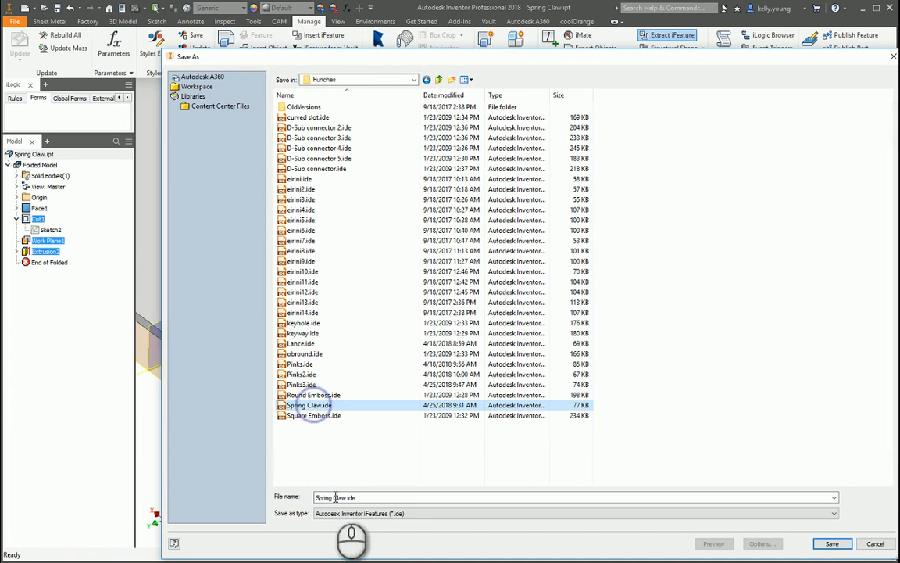
pyautogui.click(345, 497)
pyautogui.write('2')
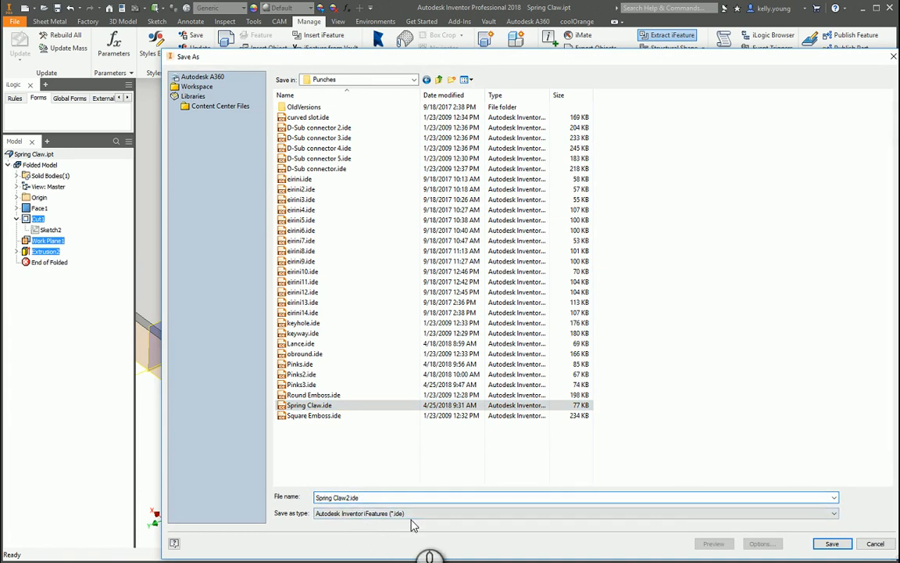
pyautogui.press('Return')
pyautogui.press('Return')
# Create a sketch on the sheet's large top face with one center point away from the existing claw, and finish it.
pyautogui.moveTo(468, 191); pyautogui.dragTo(479, 417, button='middle')
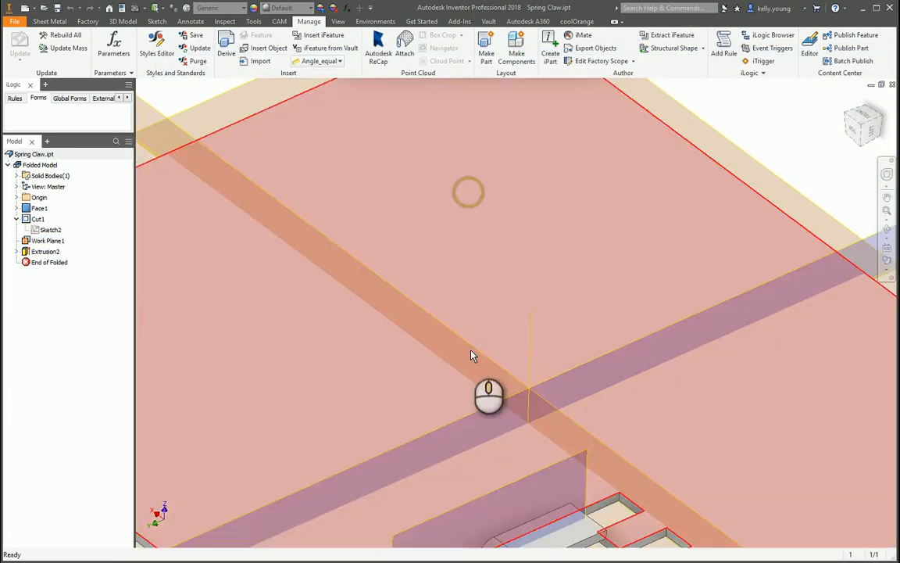
pyautogui.press('s')
pyautogui.click(472, 228)
pyautogui.click(179, 61)
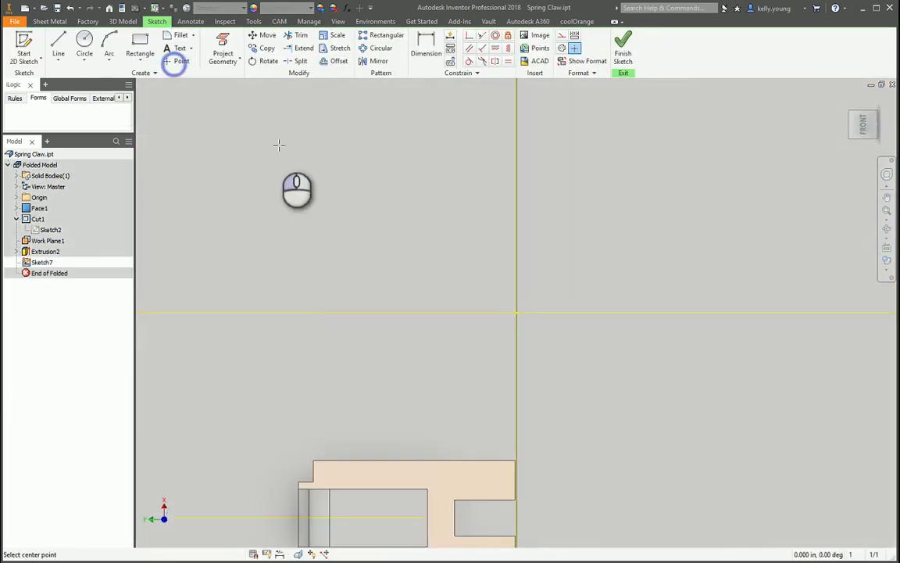
pyautogui.click(380, 165)
pyautogui.press('s')
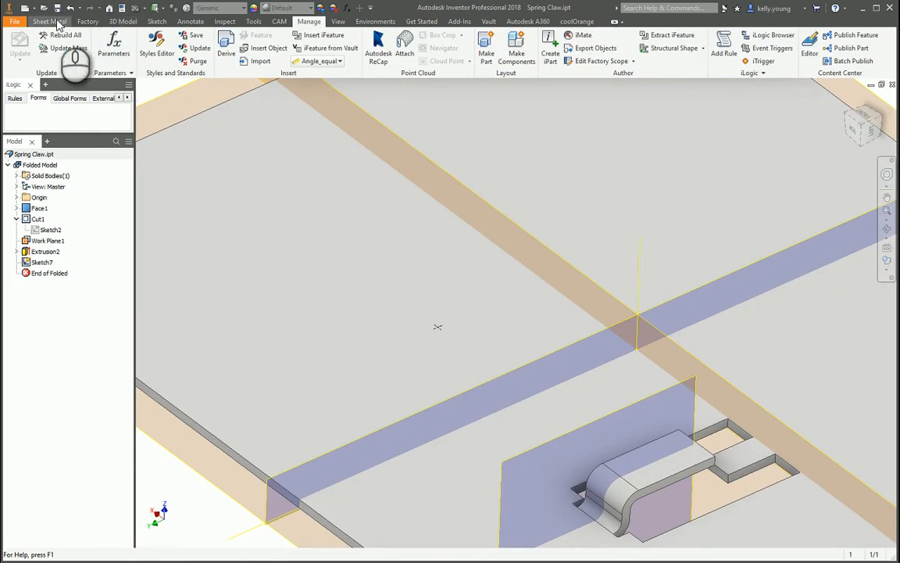
# Start the Punch Tool with Spring Claw2.ide at the sketched point and pick the sheet's top face for the Face2 reference.
pyautogui.click(49, 21)
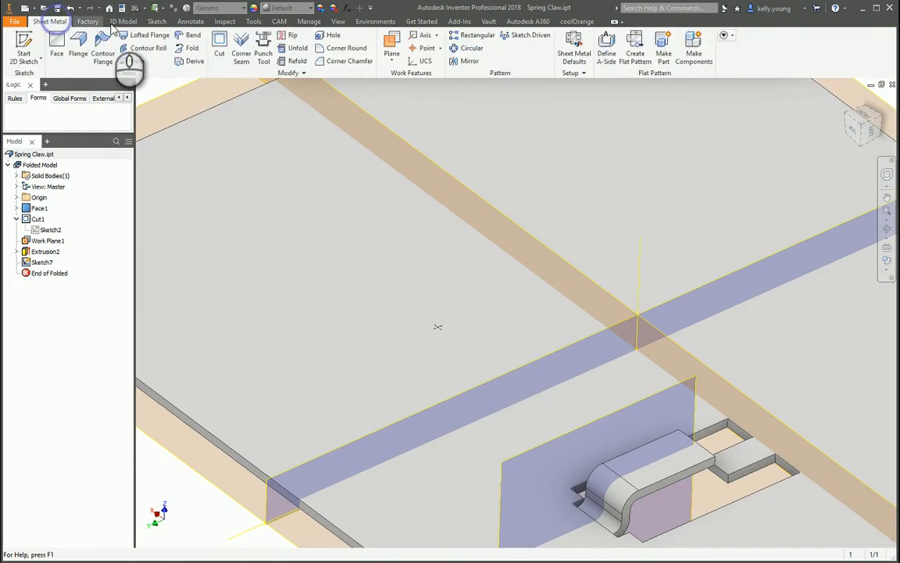
pyautogui.click(261, 48)
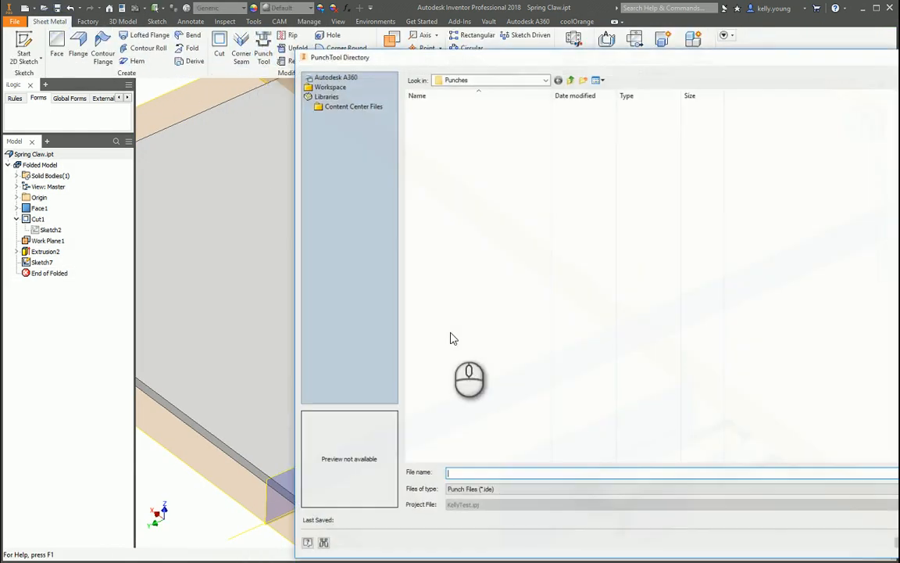
pyautogui.doubleClick(441, 416)
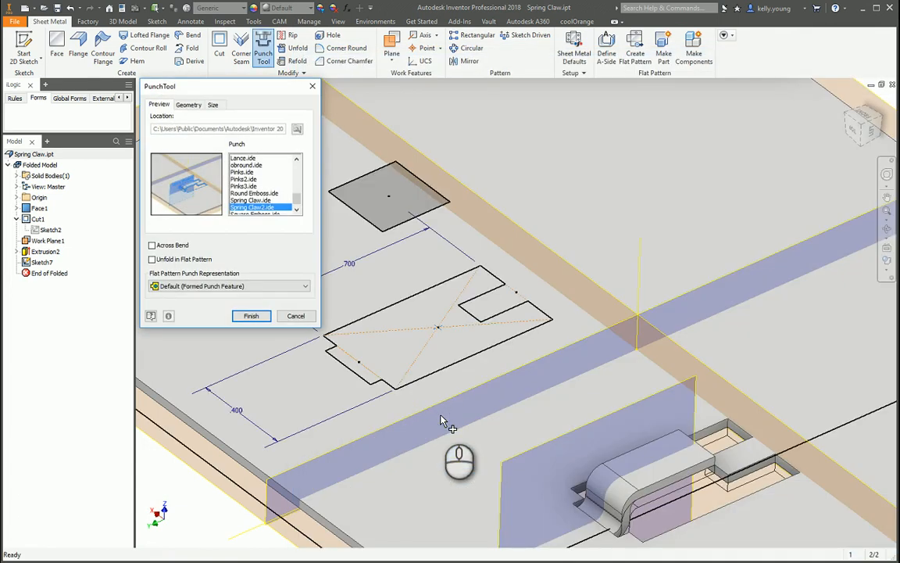
pyautogui.click(187, 104)
pyautogui.click(178, 156)
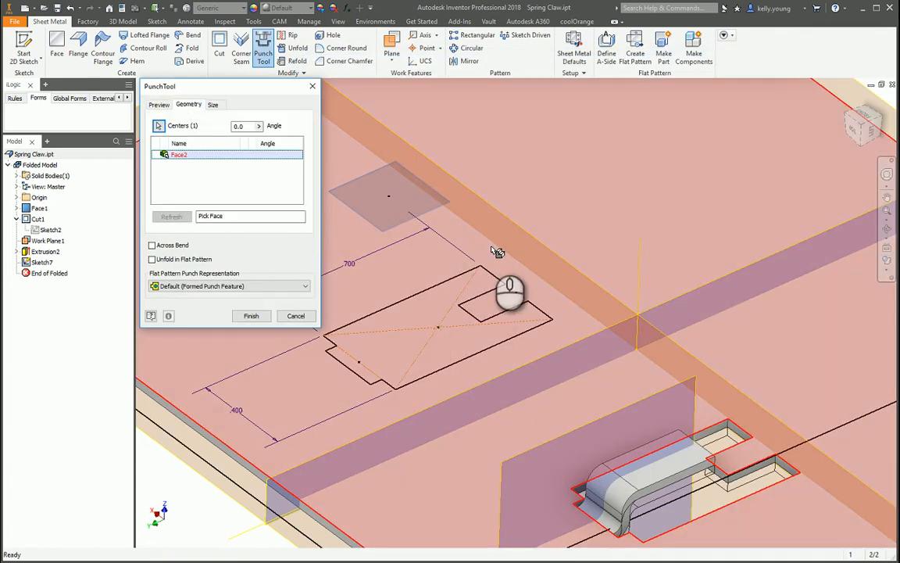
pyautogui.click(457, 247)
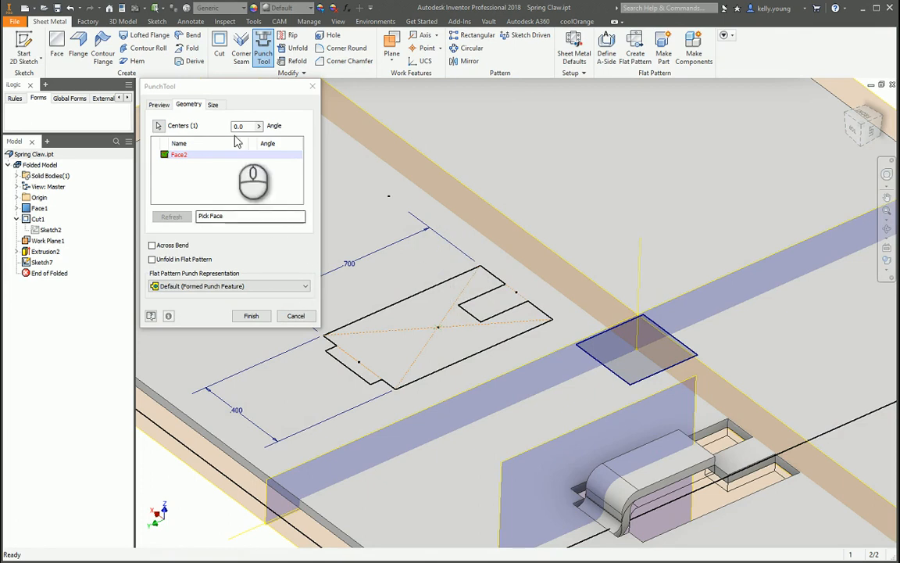
# Finish placing the Spring Claw2.ide punch at the sketched center point and compare its shape with the original claw.
pyautogui.click(251, 315)
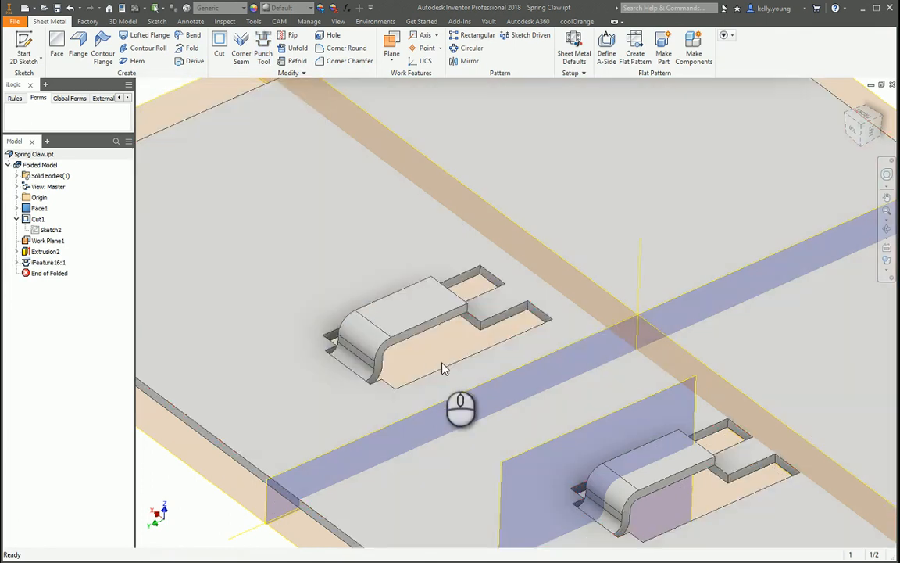
pyautogui.moveTo(442, 368)
pyautogui.keyDown('shift'); pyautogui.mouseDown(button='middle')
pyautogui.moveTo(348, 357)
pyautogui.moveTo(349, 394)
pyautogui.moveTo(400, 354)
pyautogui.moveTo(439, 381)
pyautogui.mouseUp(button='middle'); pyautogui.keyUp('shift')
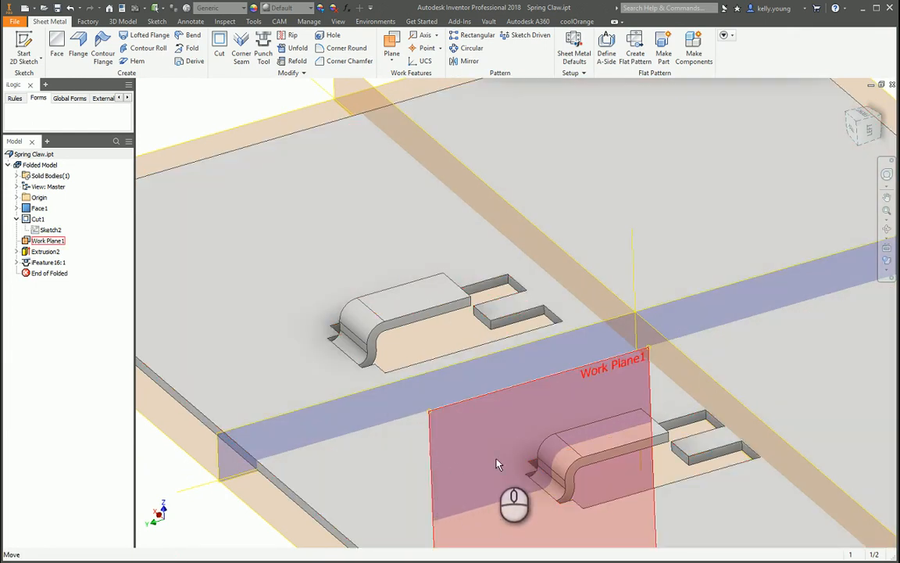
pyautogui.click(682, 426)
pyautogui.keyDown('shift'); pyautogui.moveTo(685, 437); pyautogui.dragTo(737, 440, button='middle'); pyautogui.keyUp('shift')
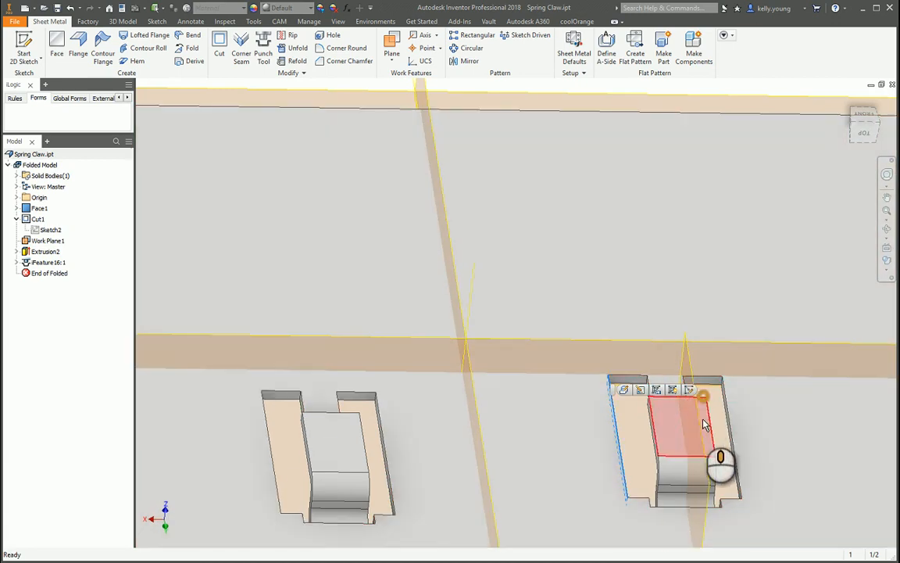
pyautogui.keyDown('shift'); pyautogui.moveTo(704, 397); pyautogui.dragTo(513, 330, button='middle'); pyautogui.keyUp('shift')
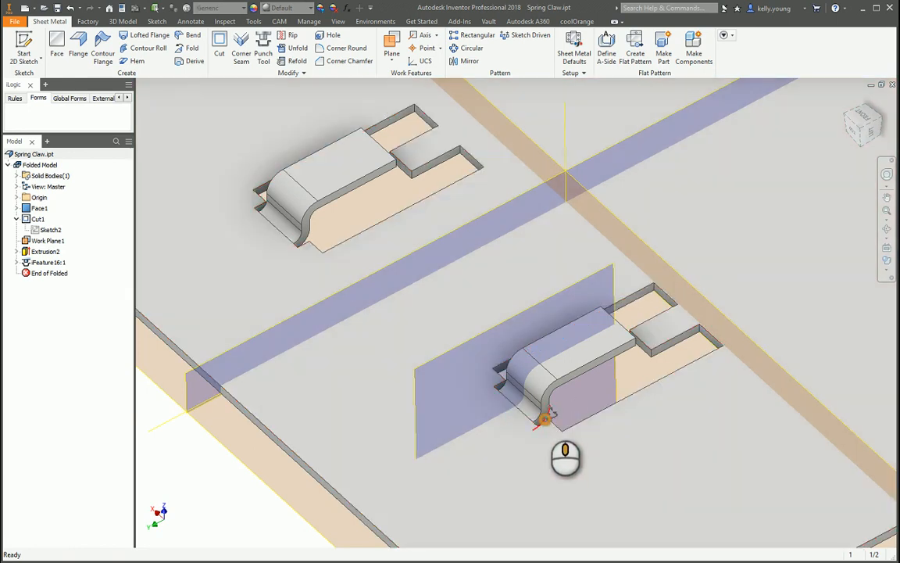
pyautogui.keyDown('shift'); pyautogui.moveTo(539, 418); pyautogui.dragTo(592, 372, button='middle'); pyautogui.keyUp('shift')
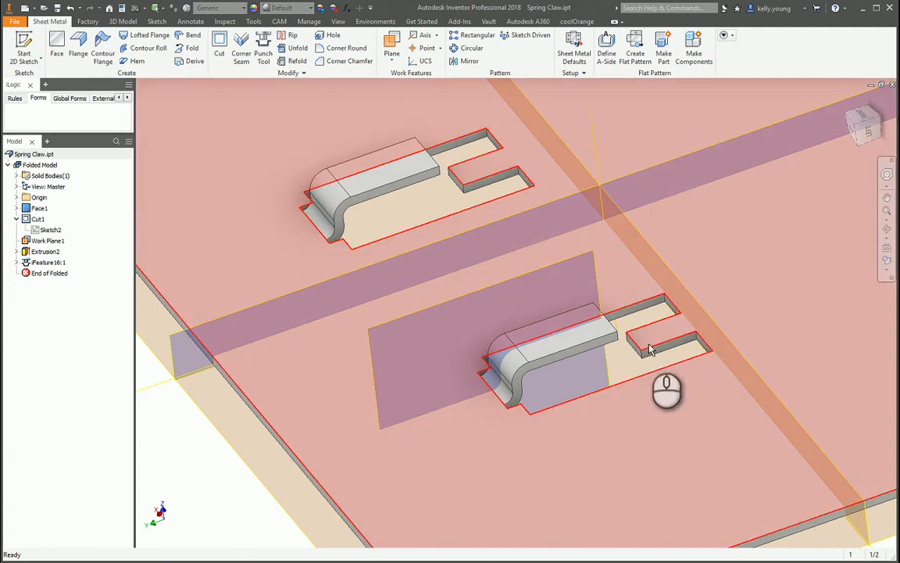
pyautogui.moveTo(591, 372); pyautogui.dragTo(597, 419, button='middle')
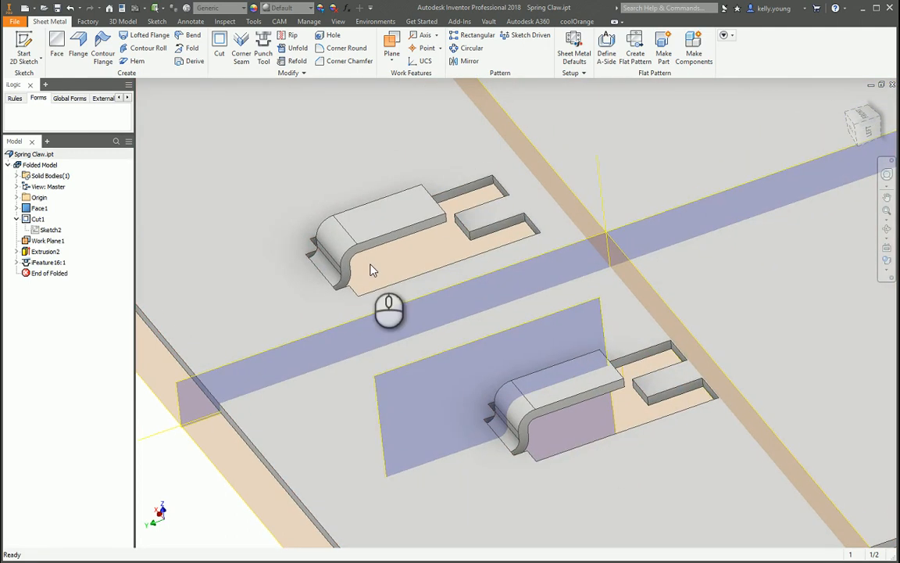